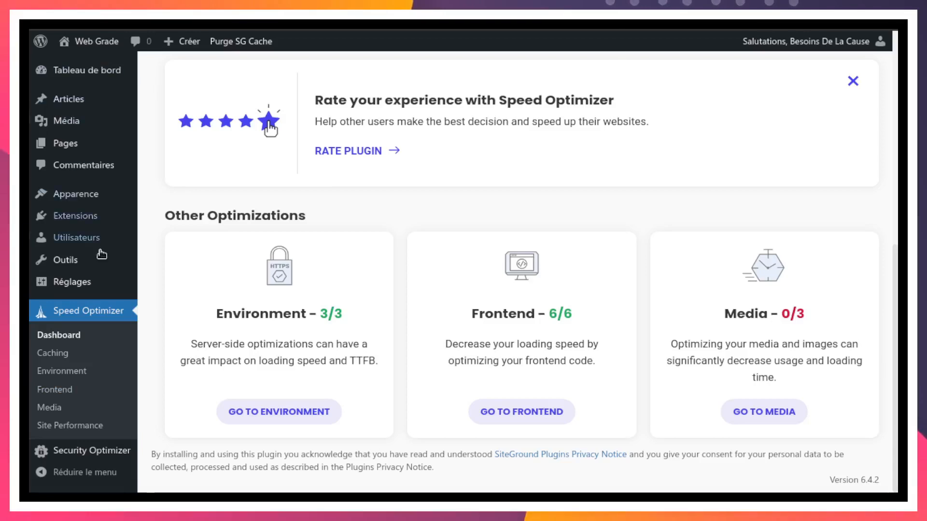
# - Open the Speed Optimizer media settings and look over the compression and media optimization options
pyautogui.scroll(-8, 393, 217)
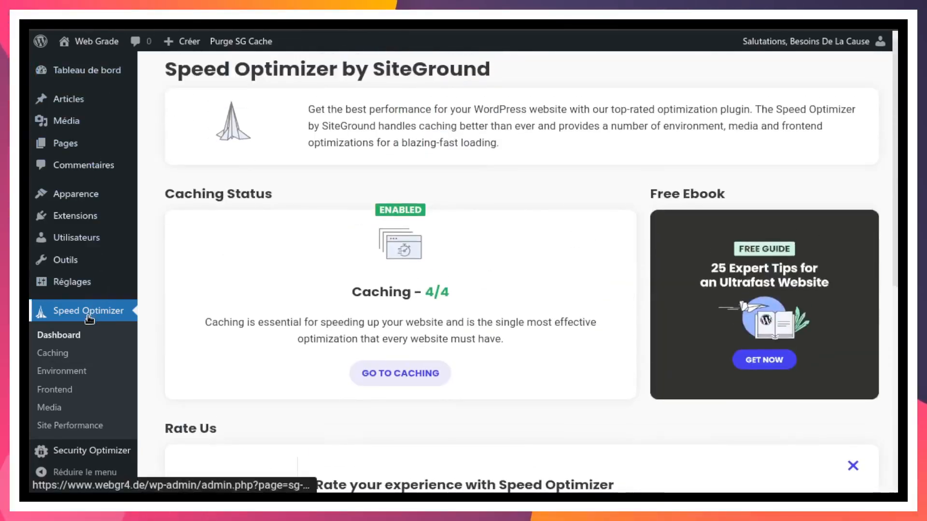
pyautogui.click(53, 408)
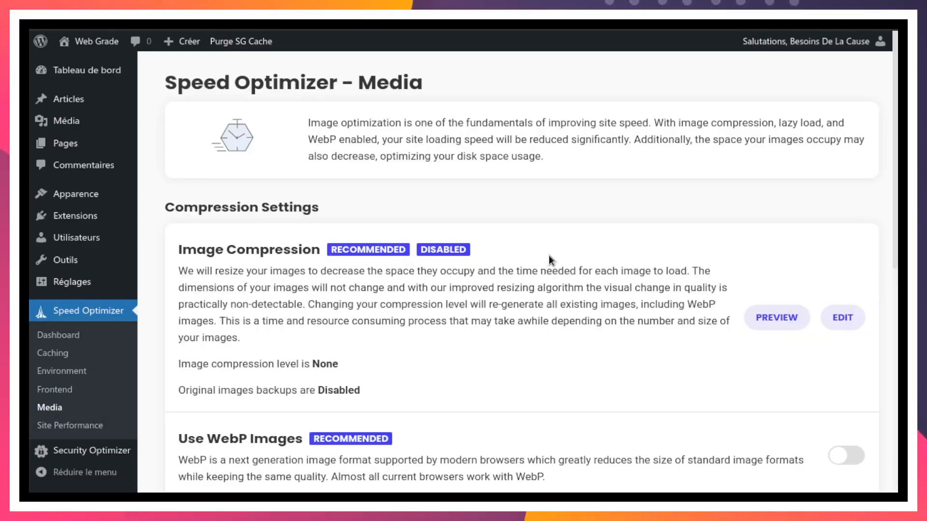
pyautogui.scroll(-10, 545, 253)
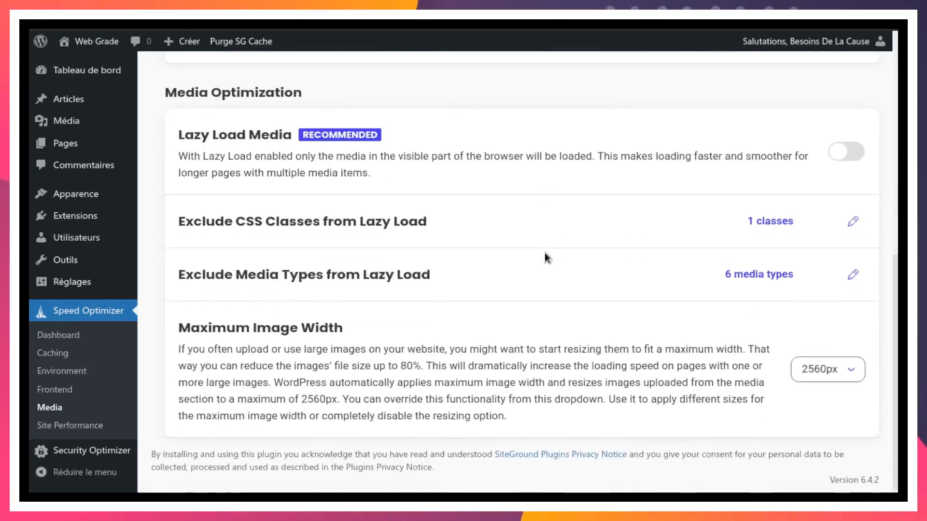
pyautogui.scroll(10, 545, 256)
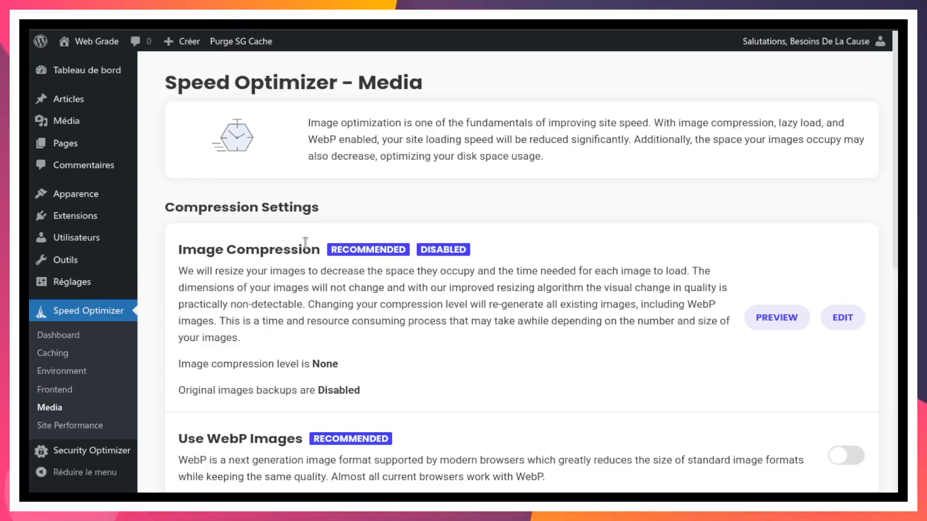
# - Set the image compression level to Low (25%) and save the compression settings
pyautogui.click(844, 318)
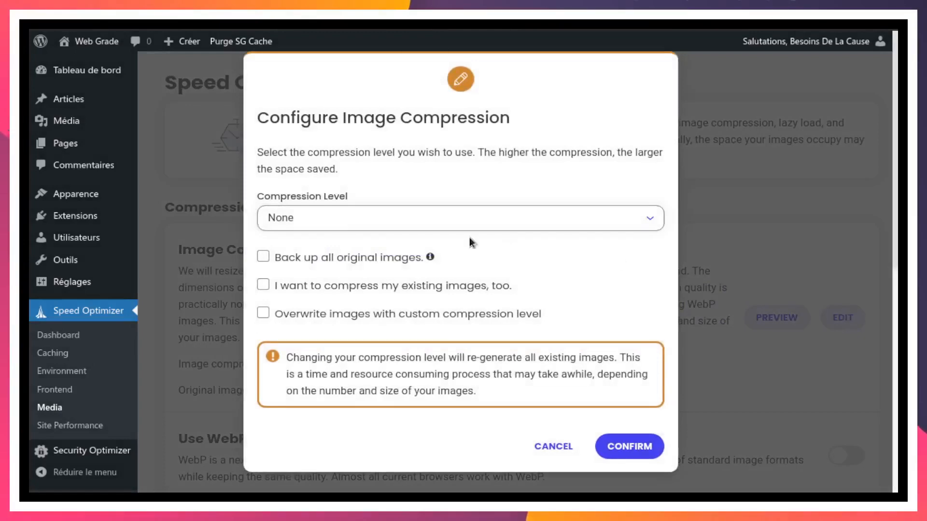
pyautogui.click(332, 219)
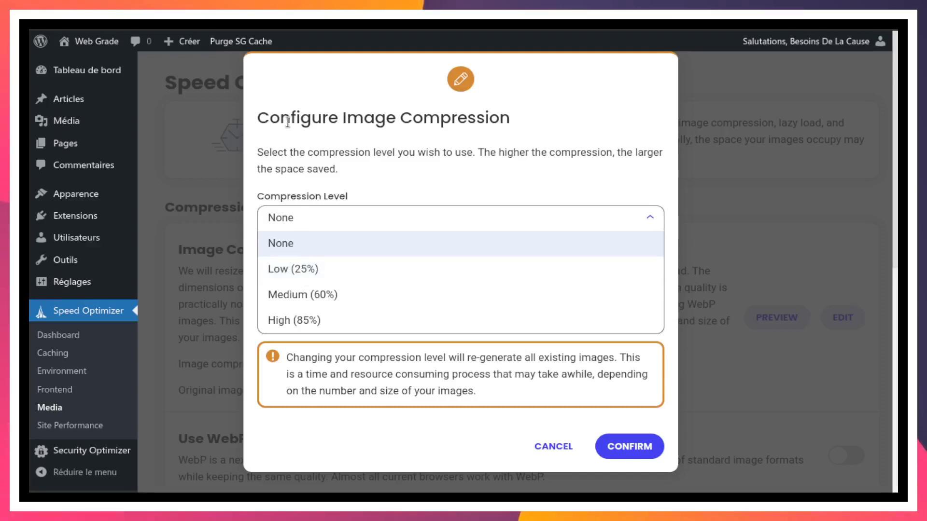
pyautogui.click(301, 270)
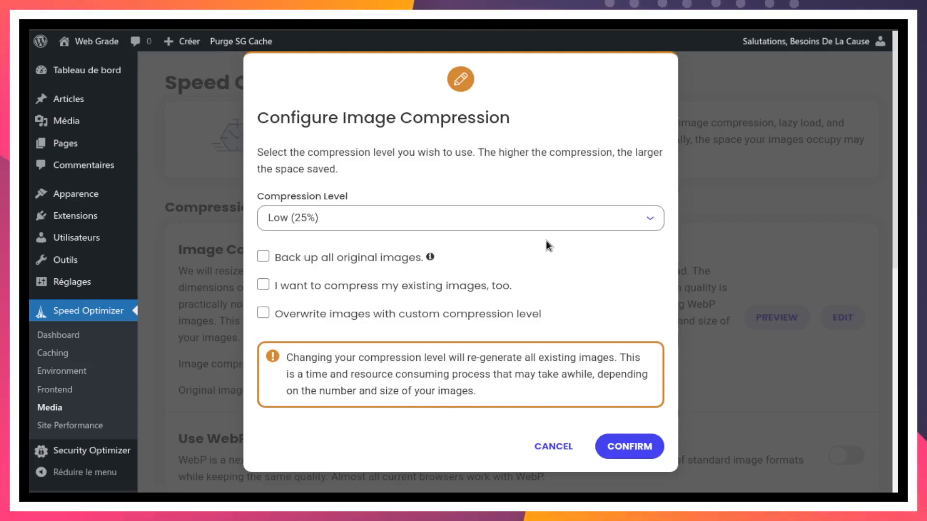
pyautogui.click(348, 219)
pyautogui.click(349, 218)
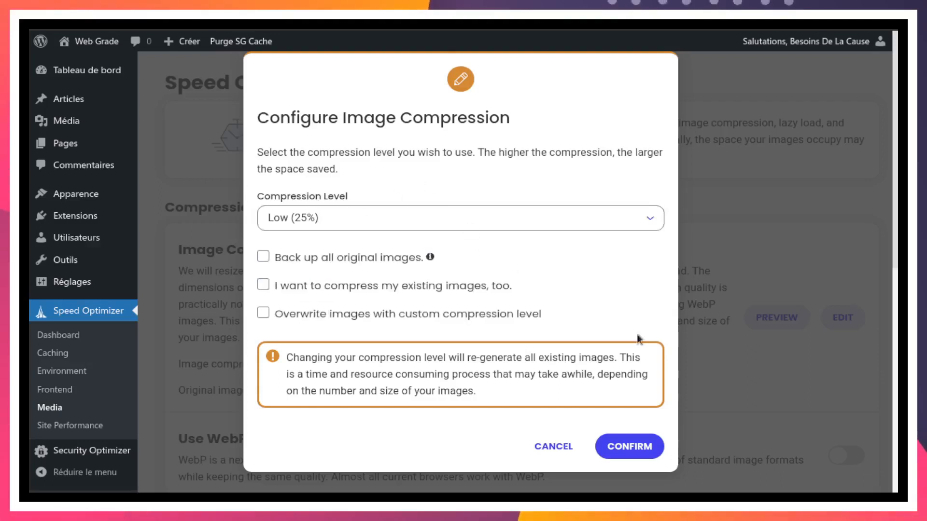
pyautogui.click(636, 448)
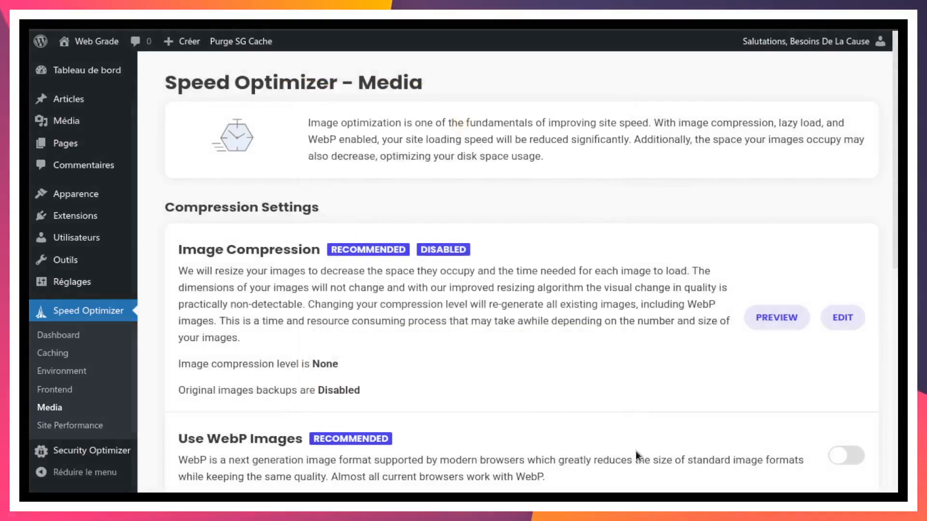
# - Enable the use of WebP images and confirm generating WebP versions of the existing images
pyautogui.scroll(-3, 586, 390)
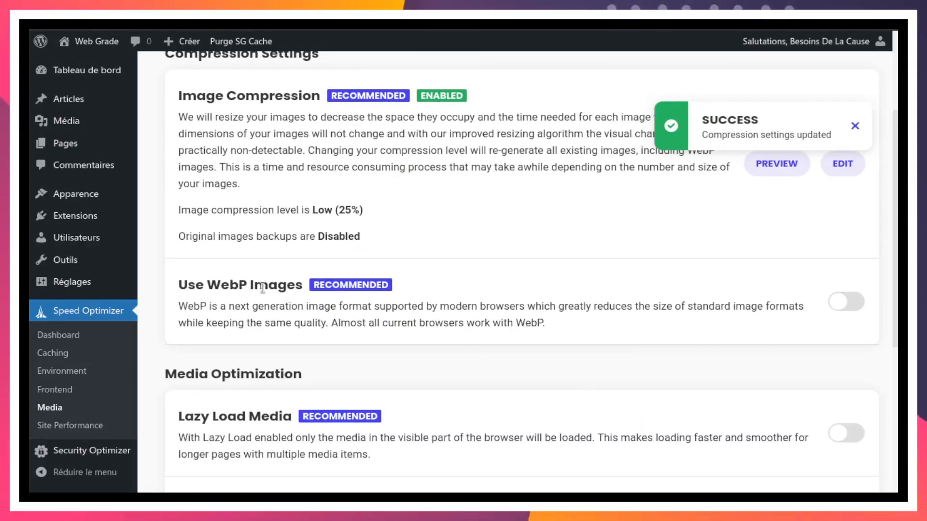
pyautogui.click(845, 306)
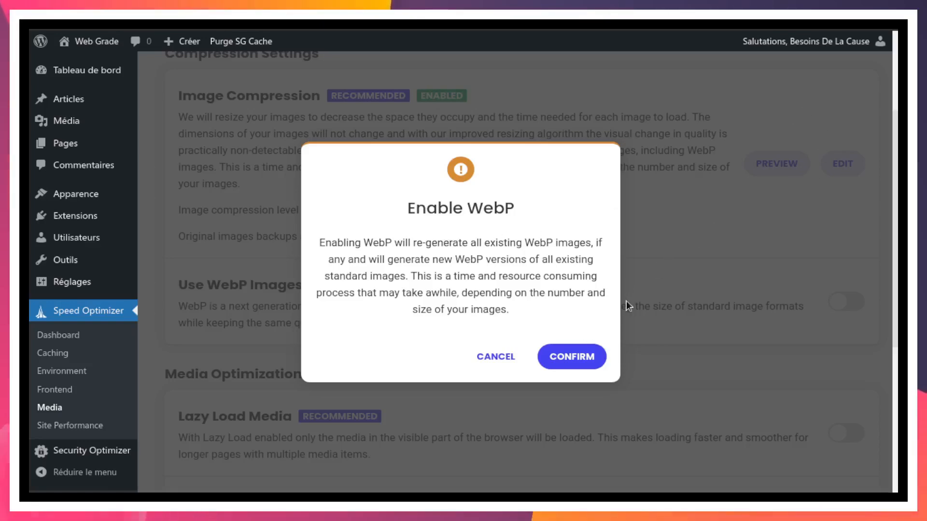
pyautogui.click(585, 358)
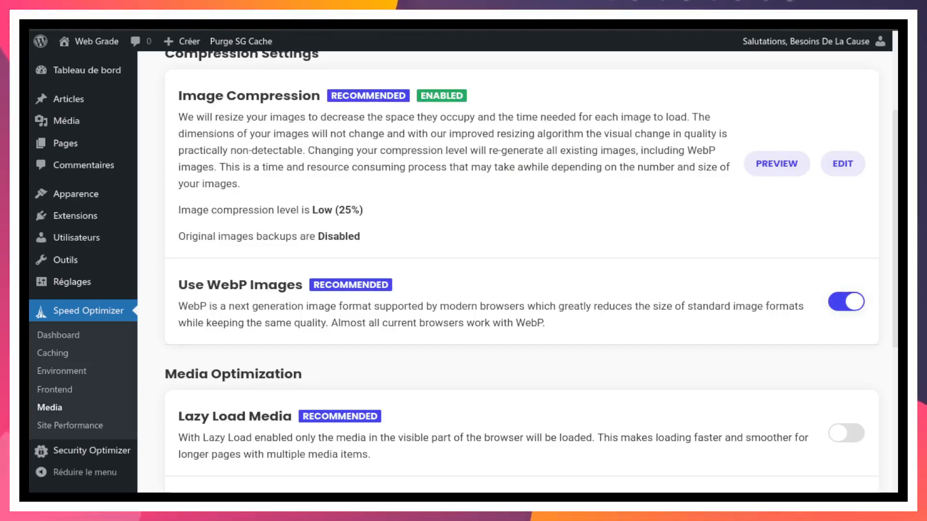
# - Open the Web Grade site's public home page in a new browser tab and switch to it
pyautogui.scroll(-3, 634, 248)
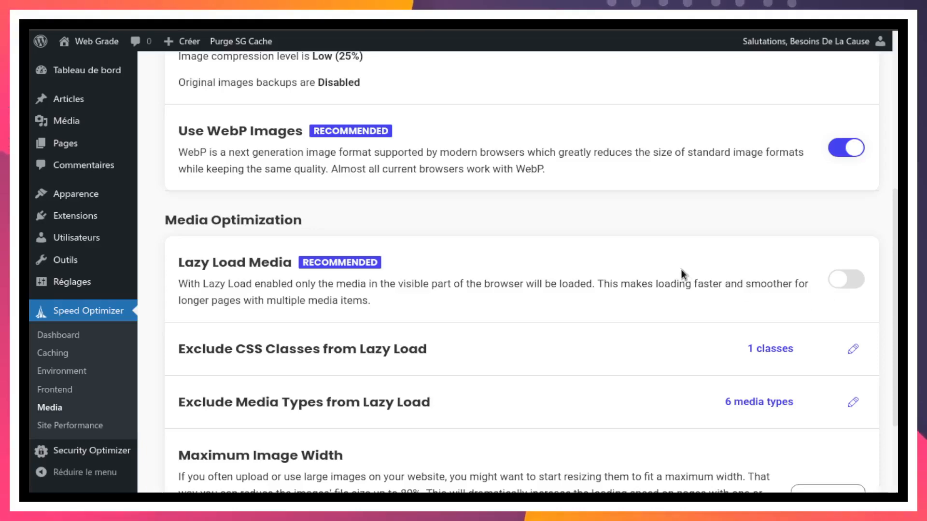
pyautogui.scroll(-2, 676, 271)
pyautogui.scroll(8, 672, 259)
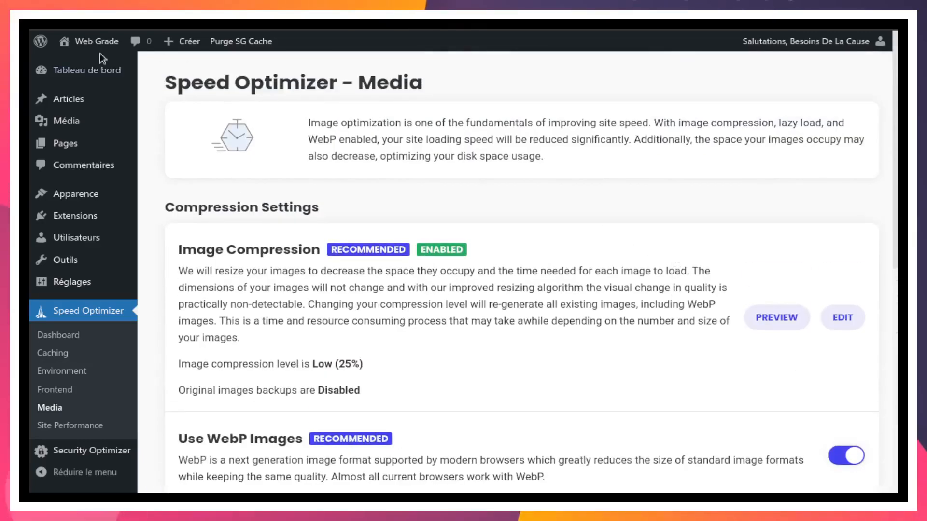
pyautogui.moveTo(97, 50)
pyautogui.rightClick(114, 63)
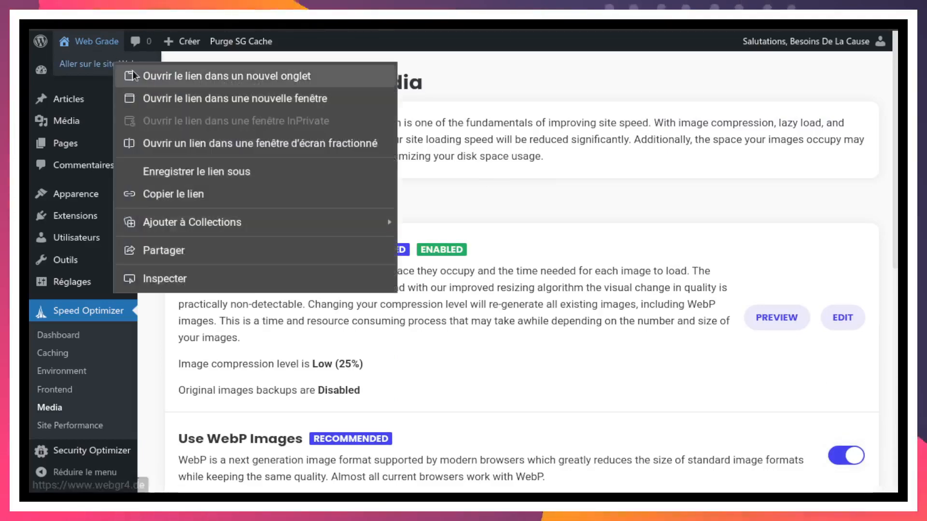
pyautogui.click(136, 74)
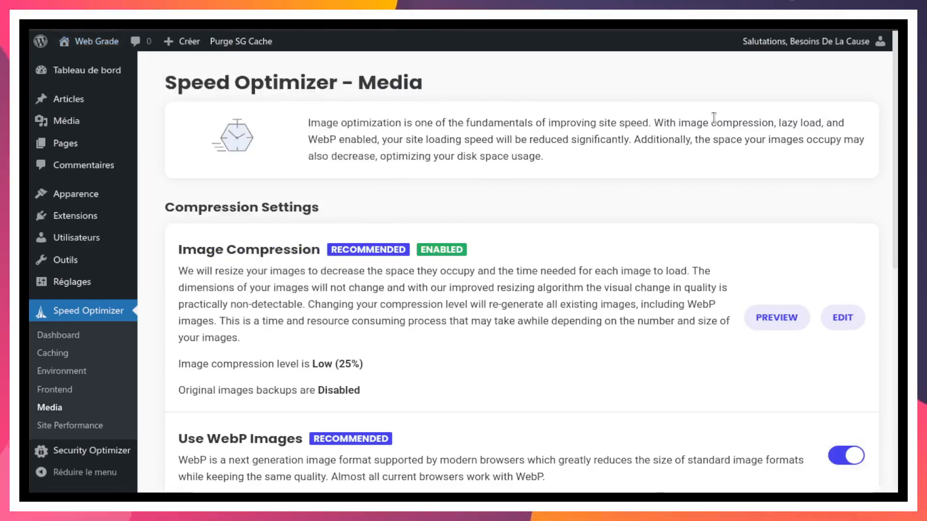
pyautogui.hotkey('ctrl', 'Tab')
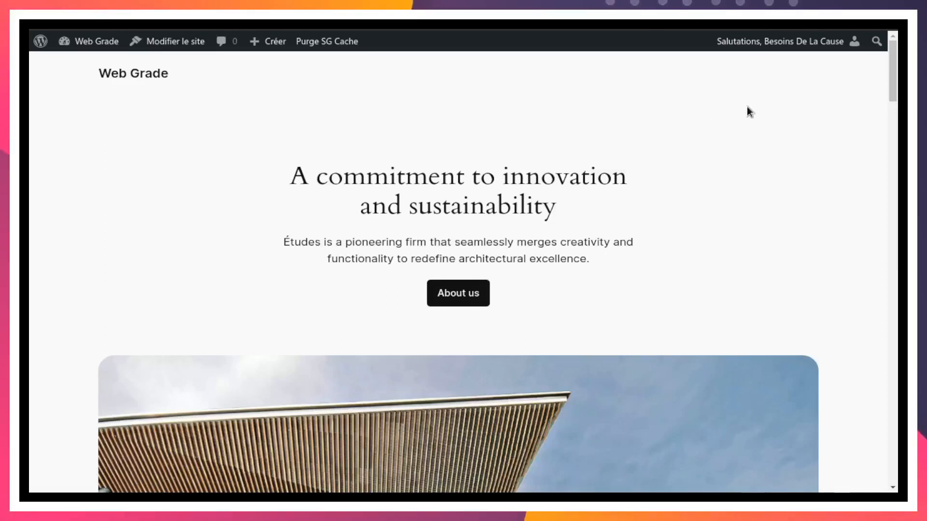
# - Examine how images load on the home page, from the opening heading to the resources section and back
pyautogui.moveTo(895, 79); pyautogui.dragTo(889, 66)
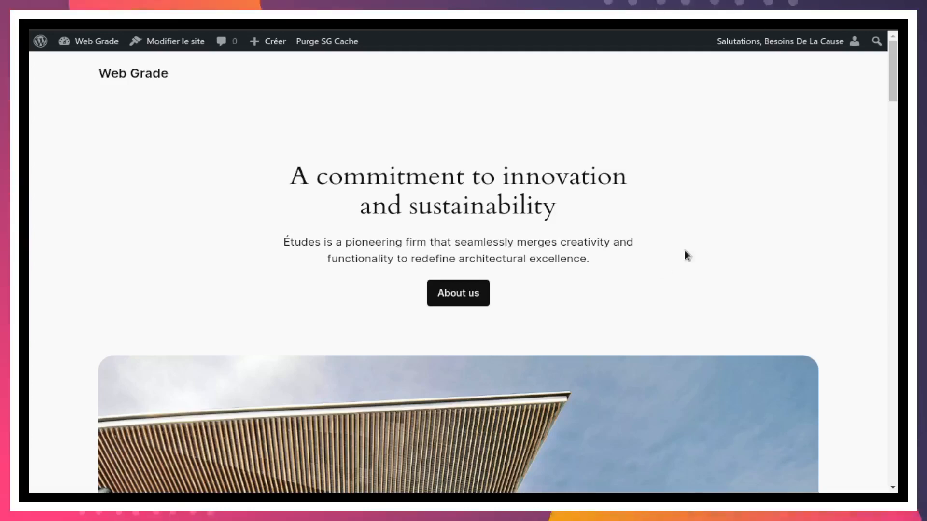
pyautogui.moveTo(892, 90); pyautogui.dragTo(877, 254)
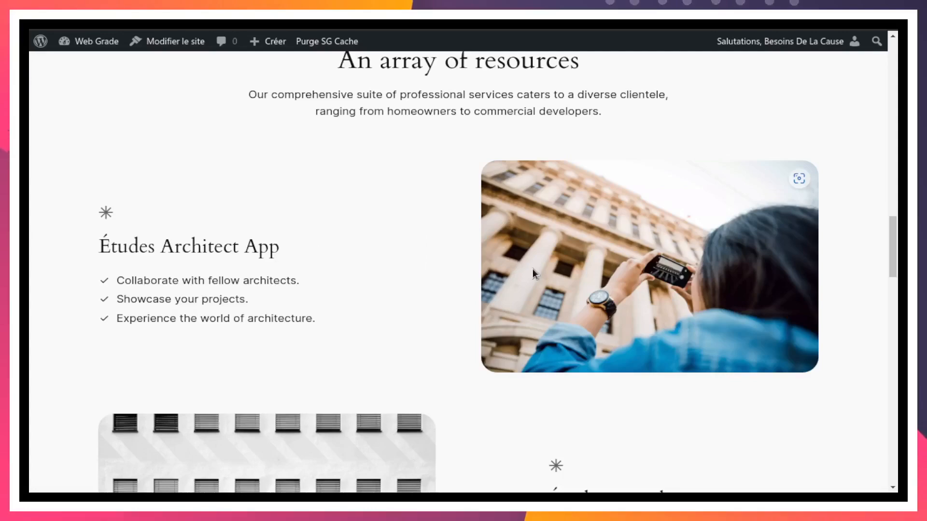
pyautogui.scroll(15, 543, 269)
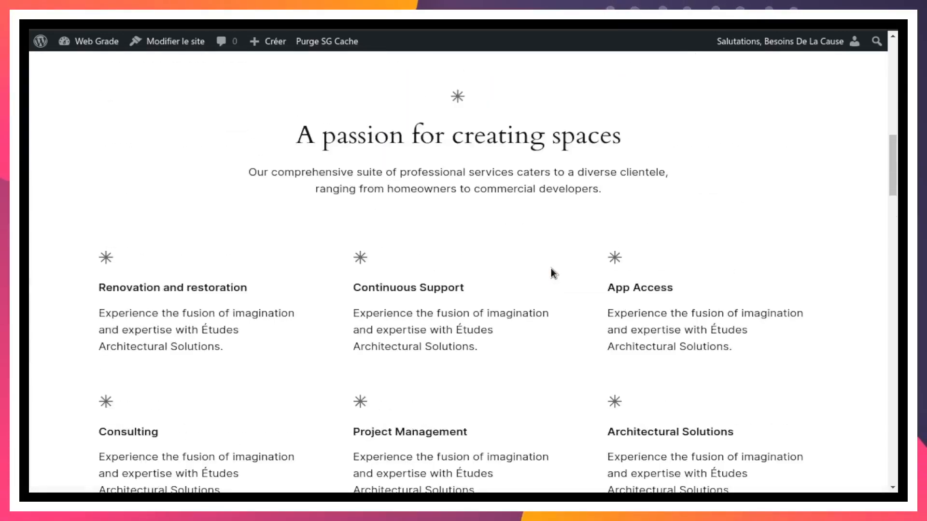
pyautogui.scroll(-15, 551, 271)
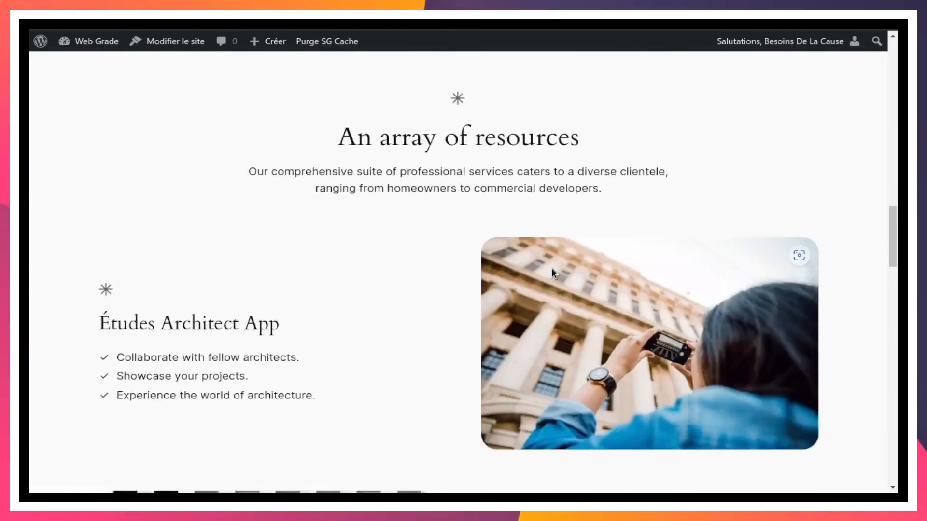
pyautogui.scroll(3, 551, 272)
pyautogui.scroll(-5, 551, 184)
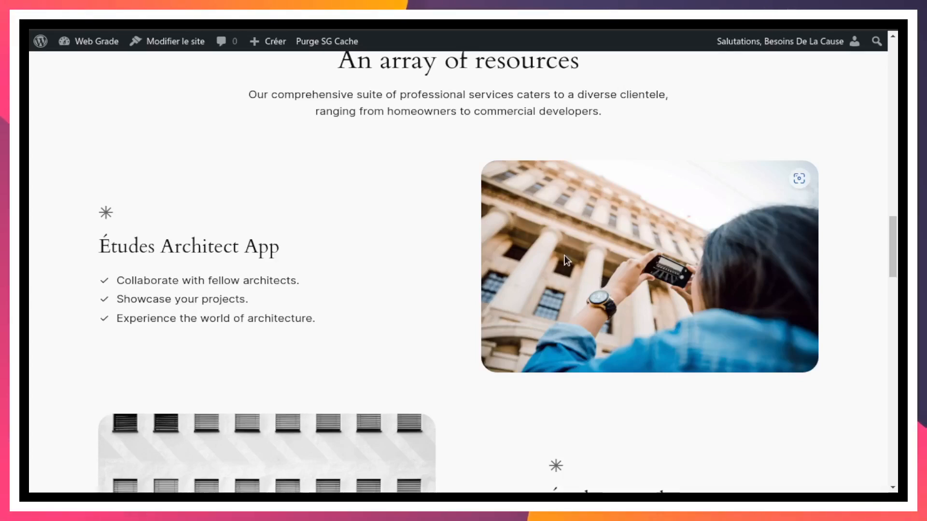
pyautogui.moveTo(892, 242); pyautogui.dragTo(865, 61)
pyautogui.moveTo(857, 56)
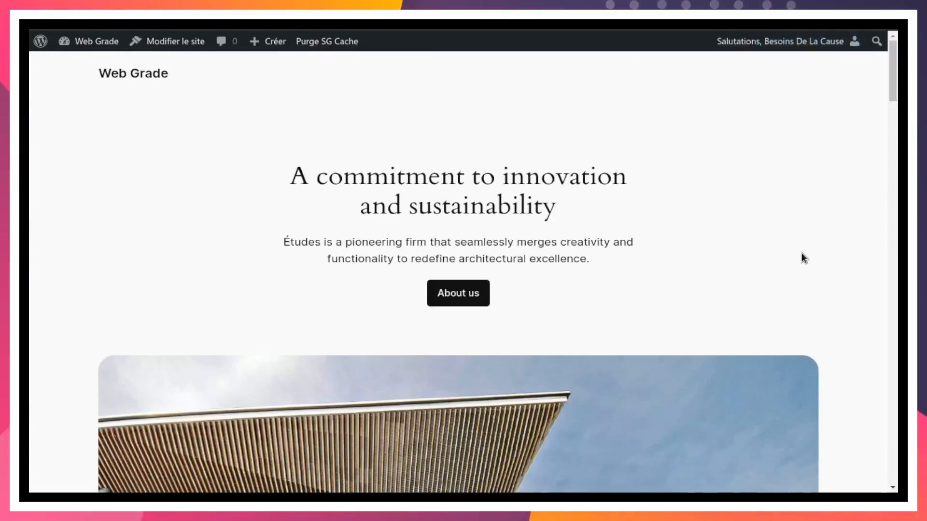
# - Return to the Speed Optimizer media settings and enable Lazy Load Media
pyautogui.hotkey('ctrl', 'Tab')
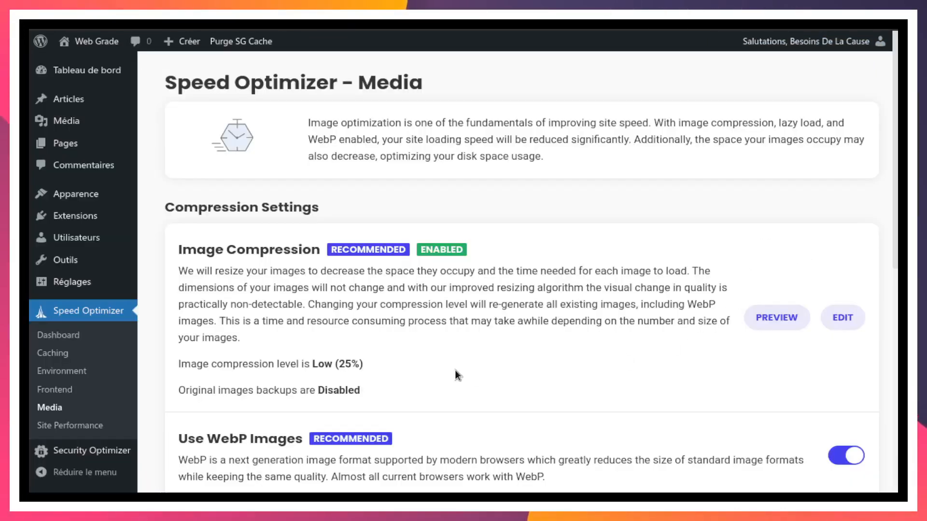
pyautogui.scroll(-5, 431, 340)
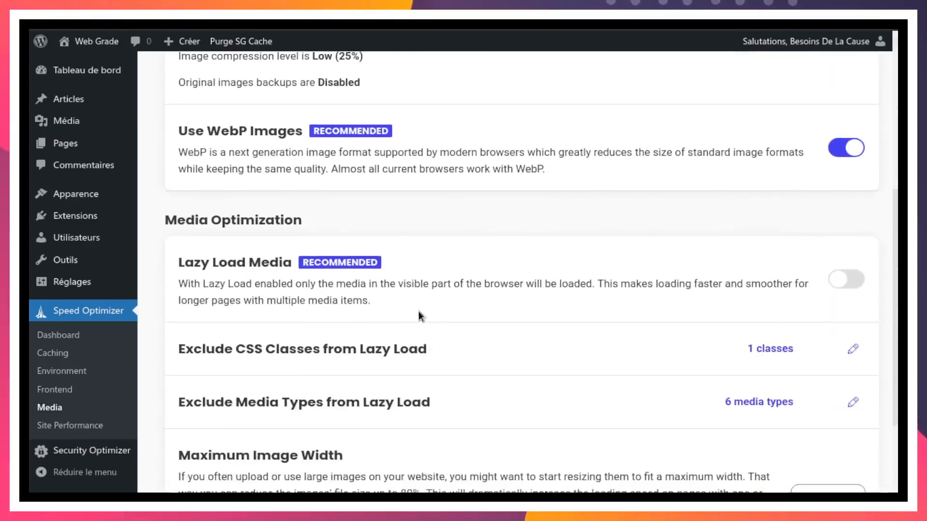
pyautogui.click(844, 282)
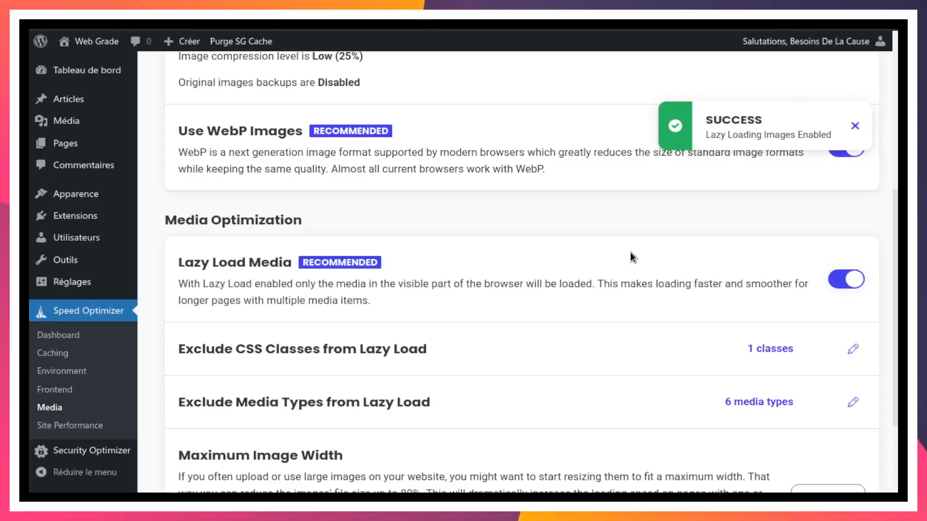
# - Add Videos to the media types excluded from lazy load and confirm the selection
pyautogui.scroll(-1, 622, 259)
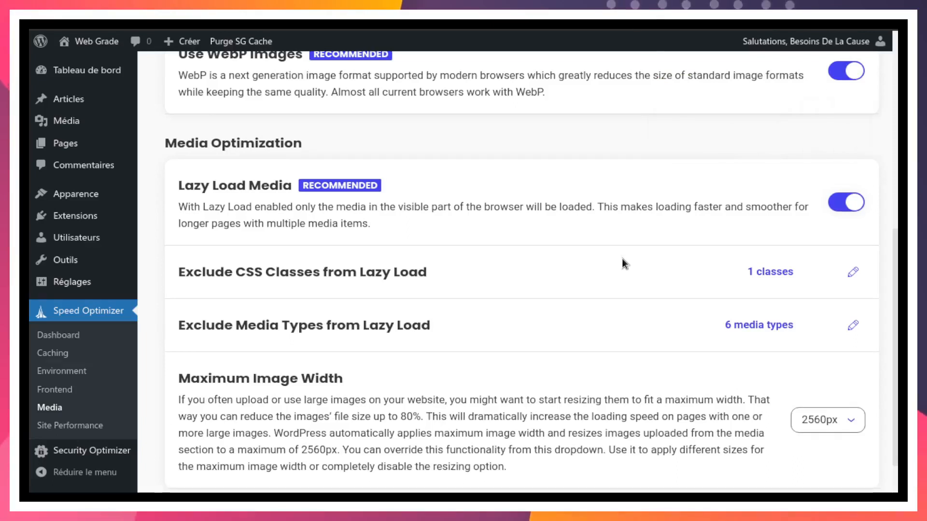
pyautogui.moveTo(179, 273); pyautogui.dragTo(447, 272)
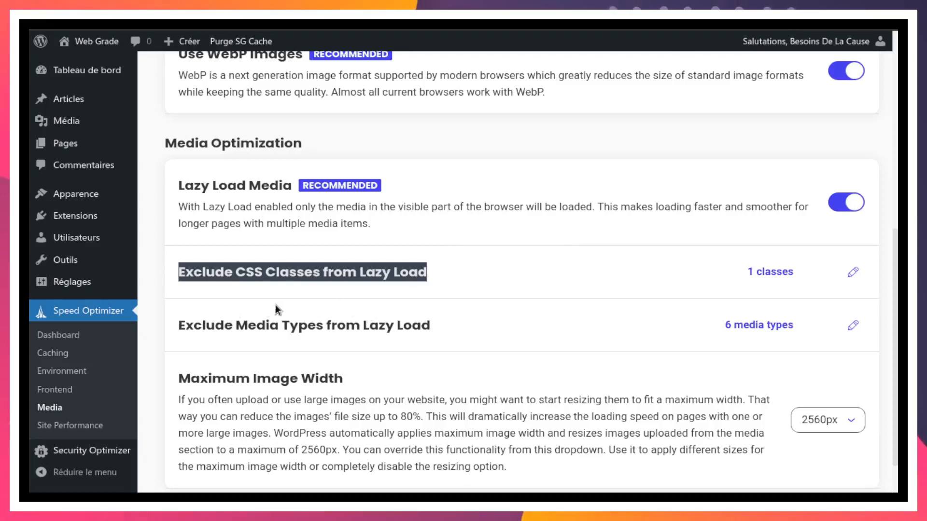
pyautogui.moveTo(181, 325); pyautogui.dragTo(452, 327)
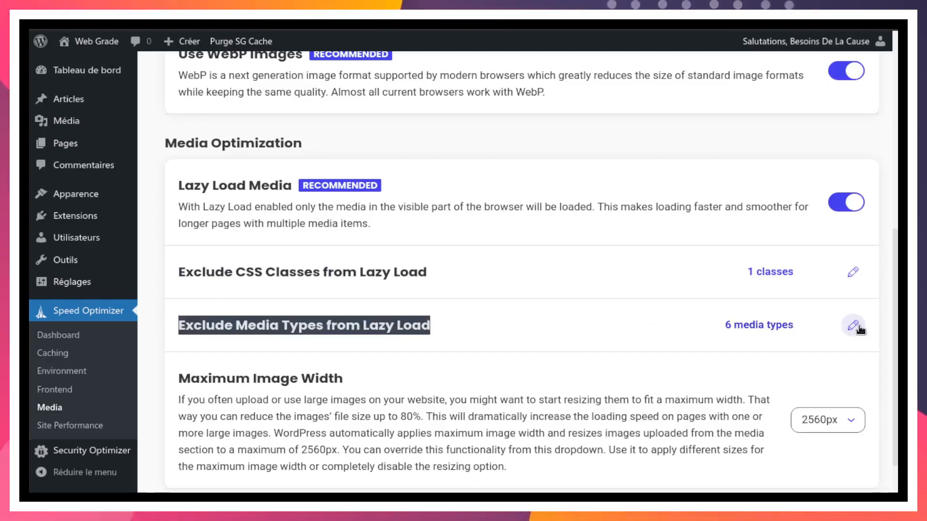
pyautogui.click(789, 328)
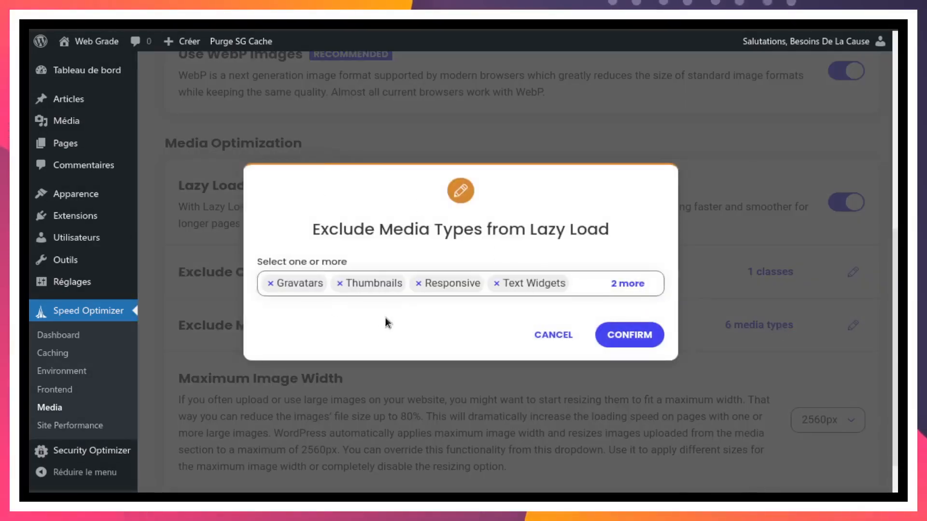
pyautogui.click(628, 283)
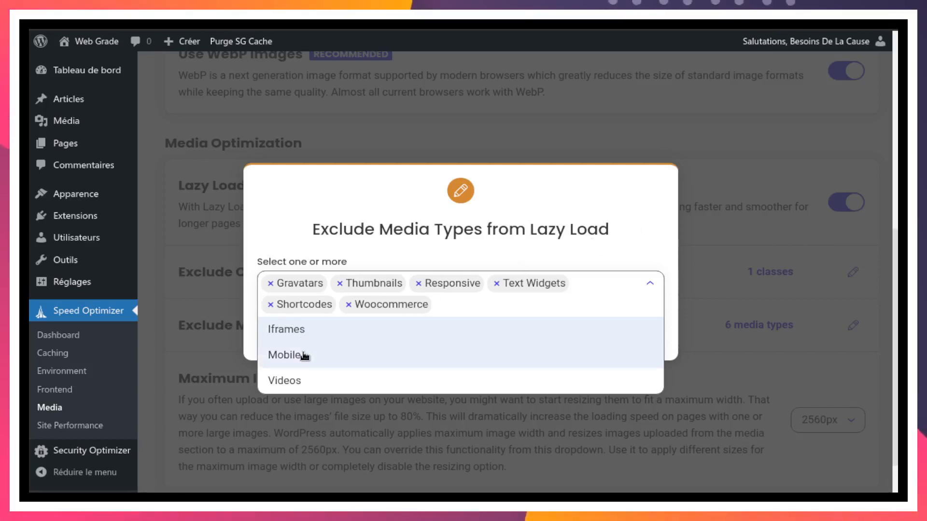
pyautogui.click(619, 199)
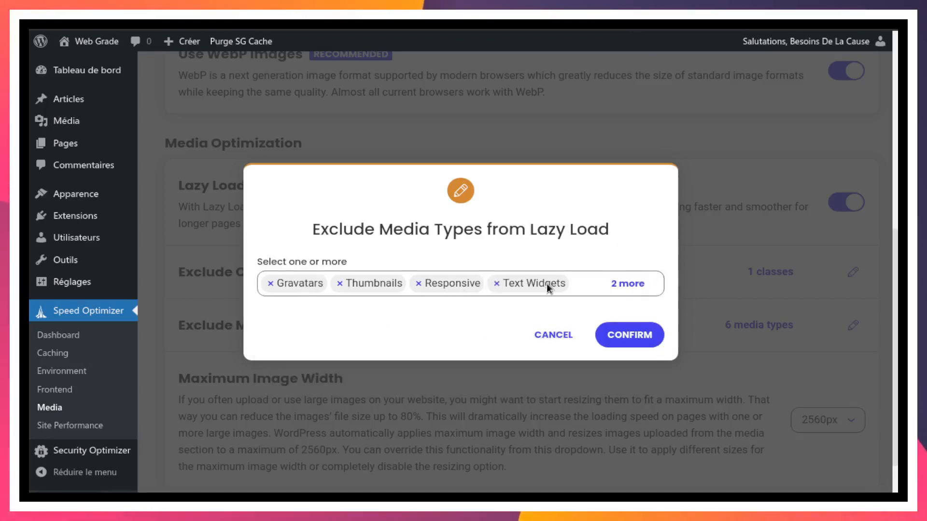
pyautogui.moveTo(609, 230); pyautogui.dragTo(481, 227)
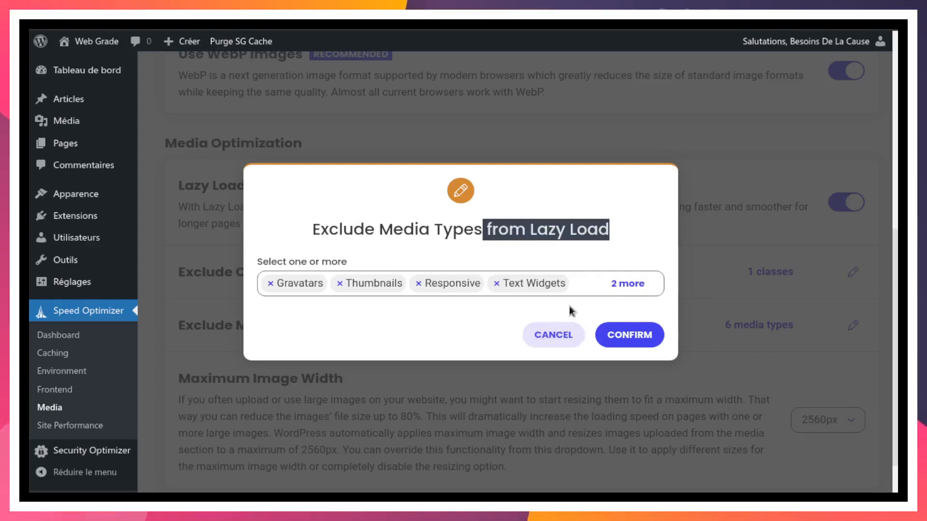
pyautogui.click(627, 284)
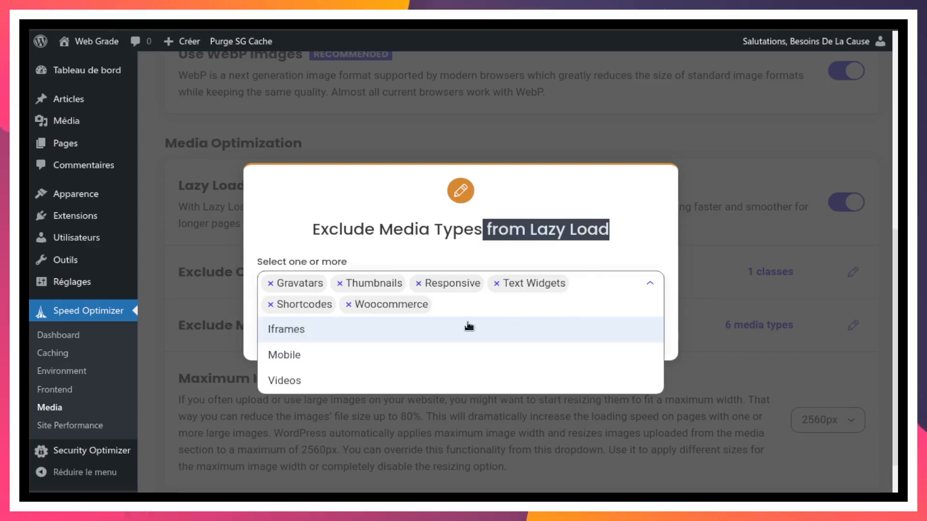
pyautogui.click(293, 381)
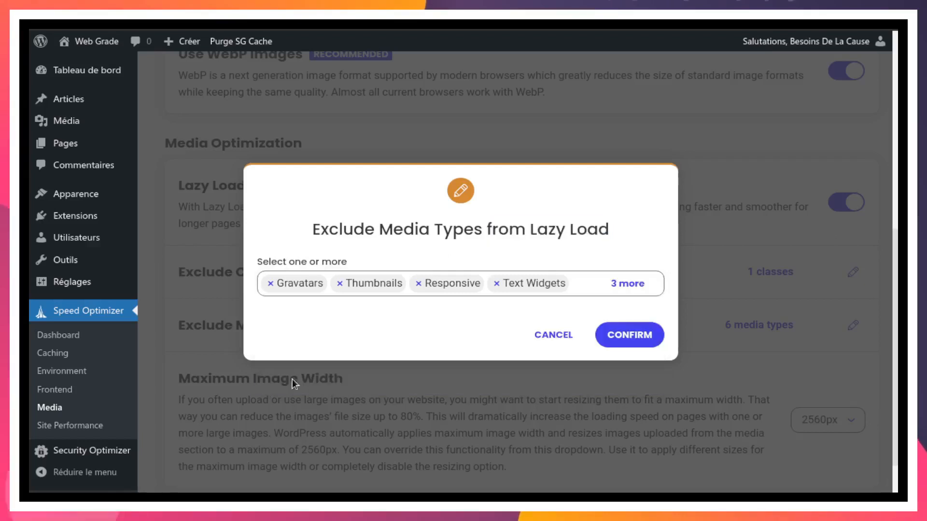
pyautogui.click(622, 284)
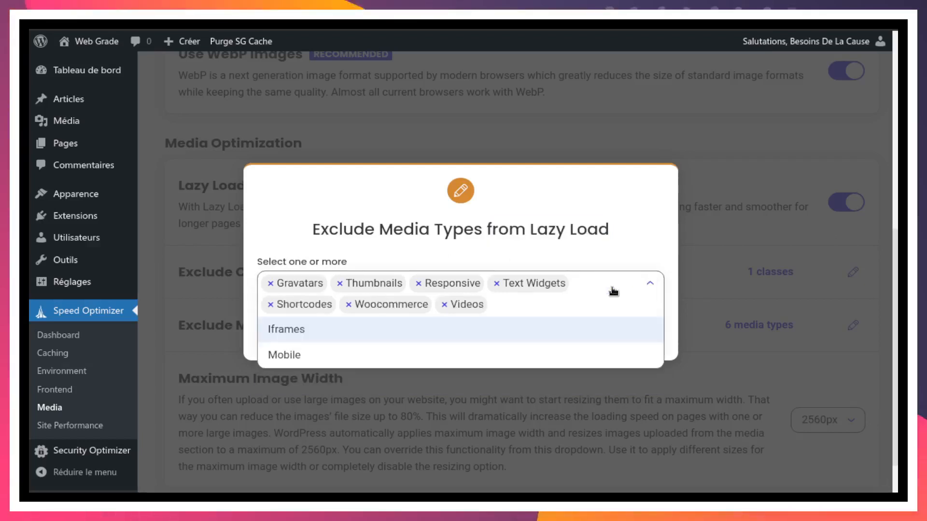
pyautogui.click(614, 214)
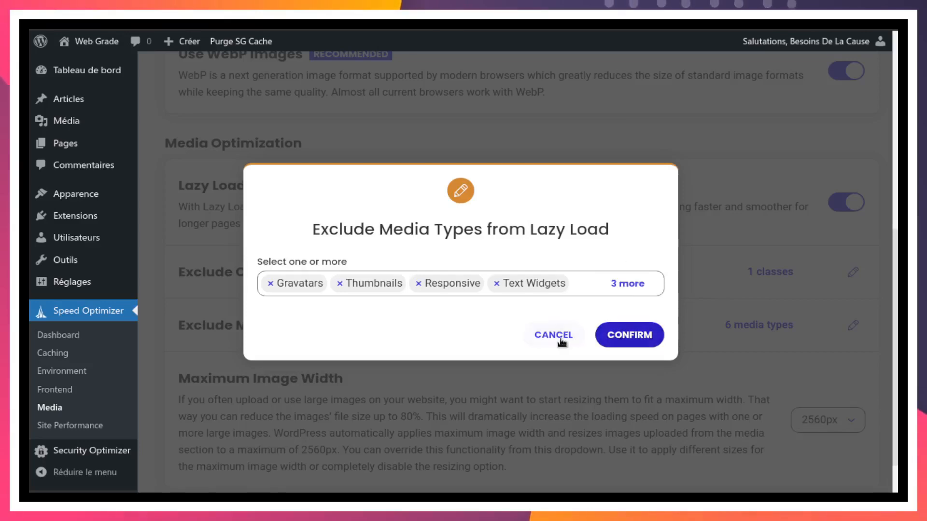
pyautogui.click(634, 335)
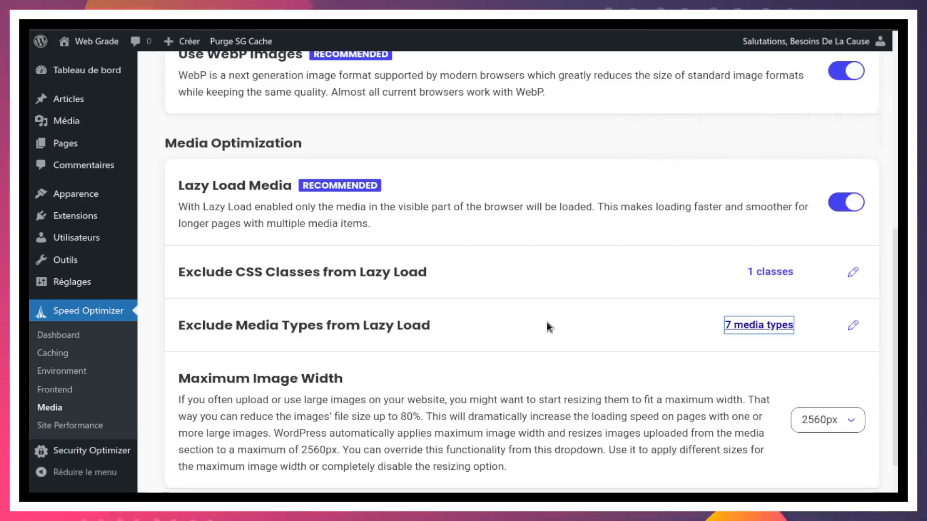
# - Set the Maximum Image Width to 1920px in the Media Optimization settings
pyautogui.moveTo(179, 273); pyautogui.dragTo(536, 279)
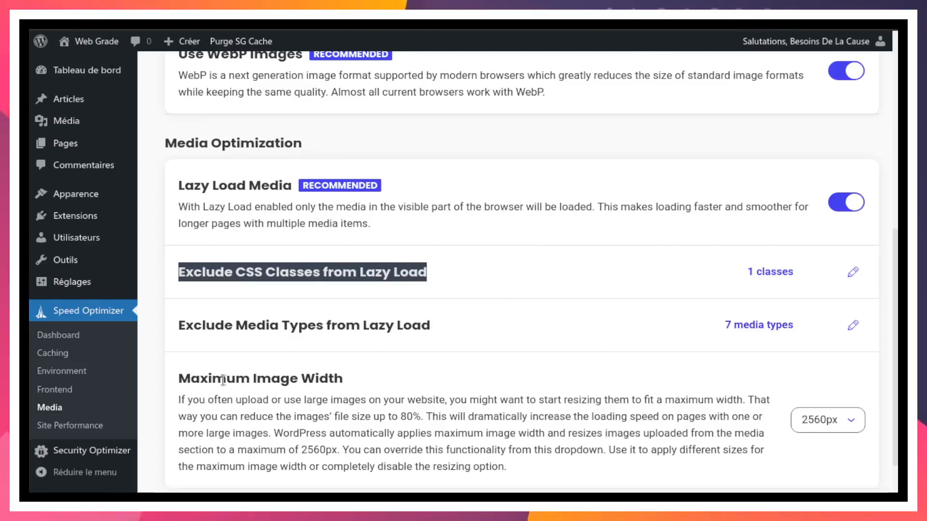
pyautogui.moveTo(358, 379); pyautogui.dragTo(327, 366)
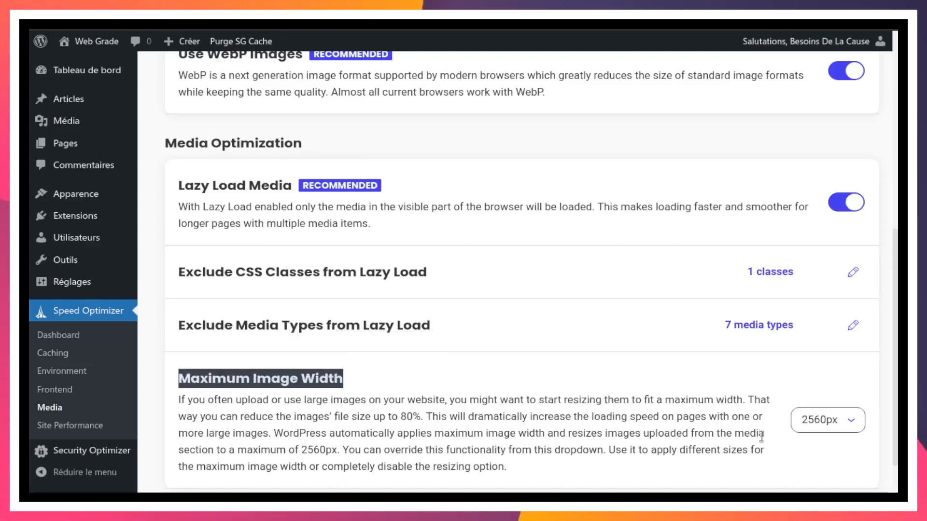
pyautogui.click(503, 302)
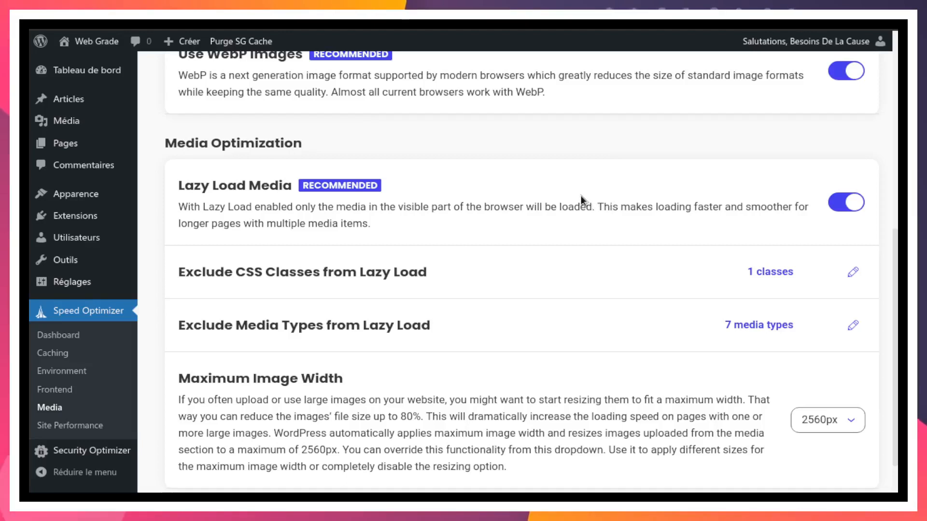
pyautogui.click(841, 418)
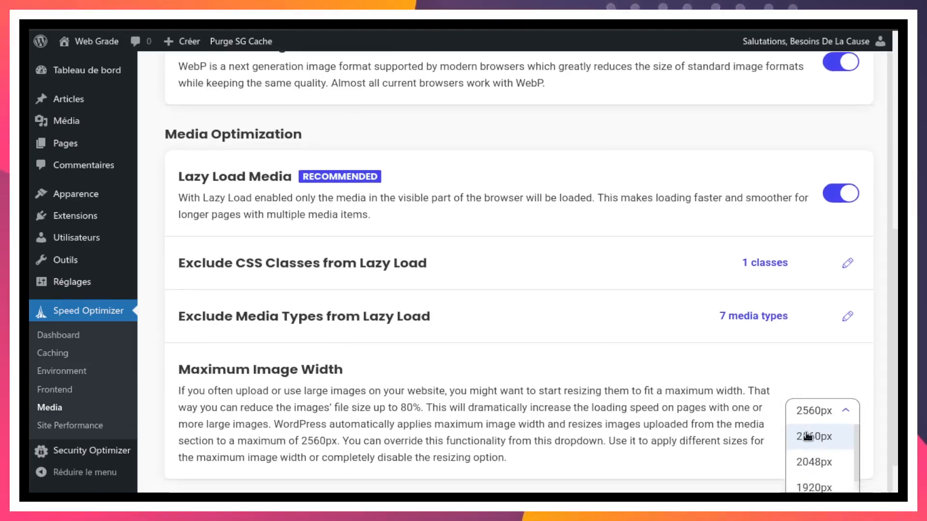
pyautogui.scroll(-3, 821, 480)
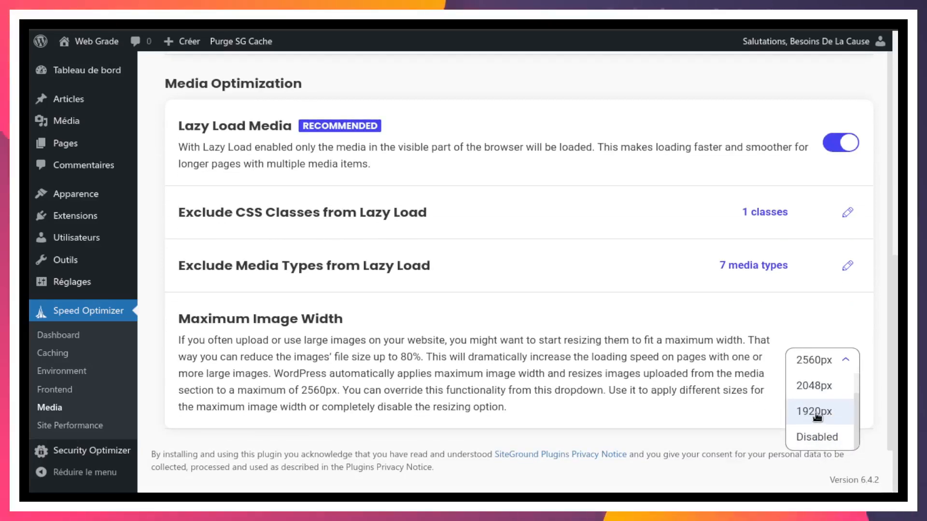
pyautogui.click(816, 413)
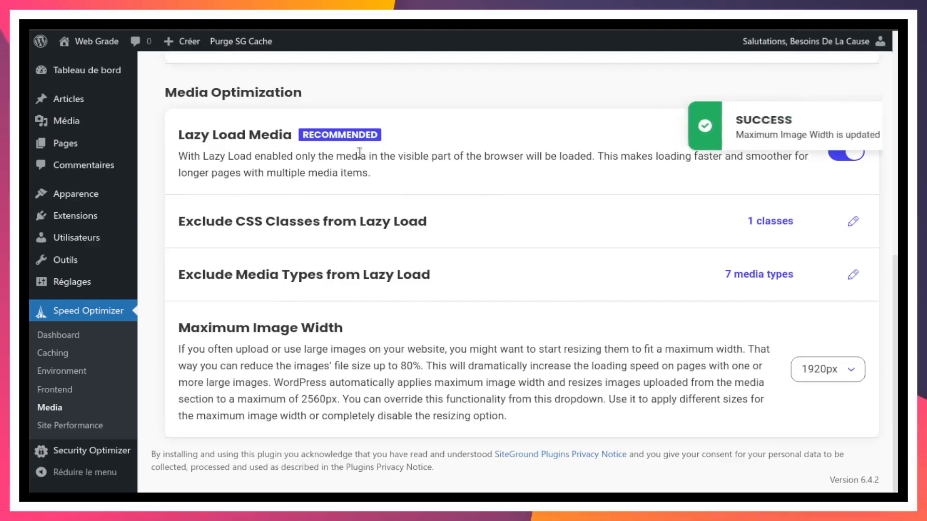
# - Switch to the public home page and examine the large building image under the opening section
pyautogui.moveTo(36, 71)
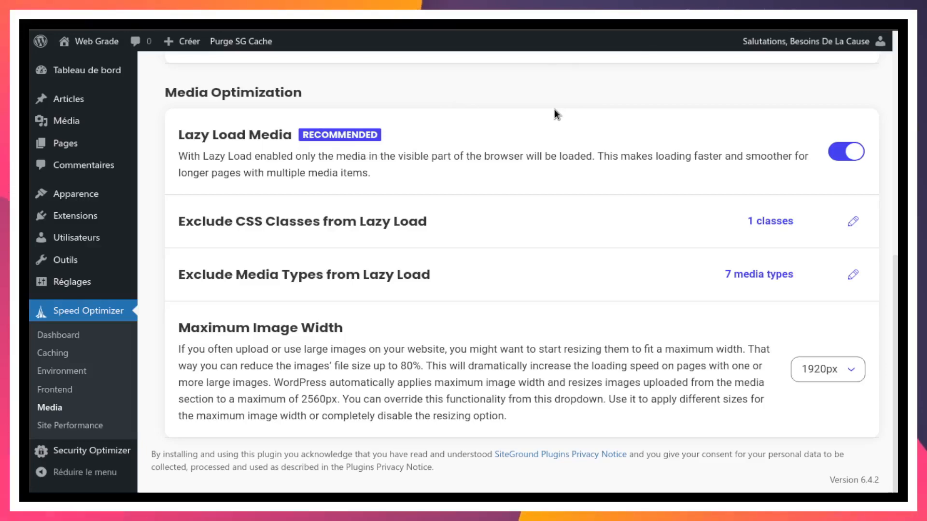
pyautogui.scroll(10, 480, 193)
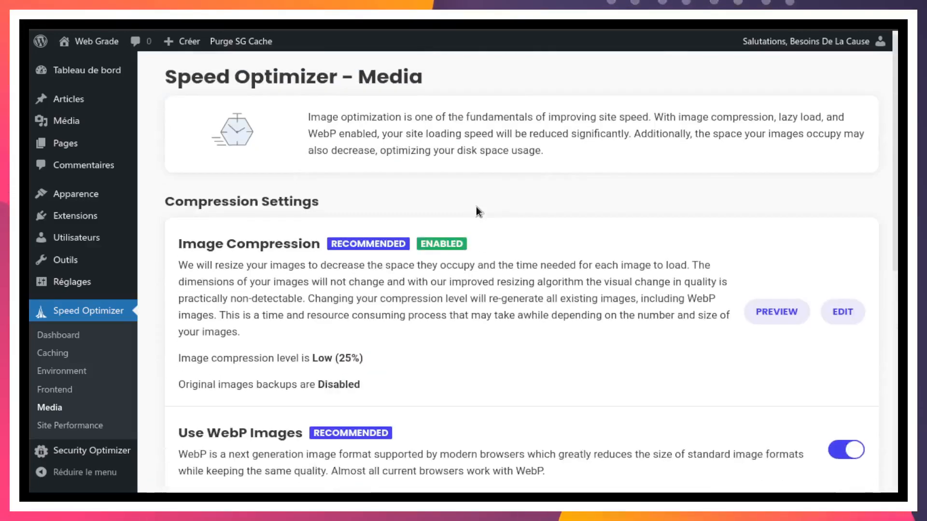
pyautogui.hotkey('ctrl', 'Tab')
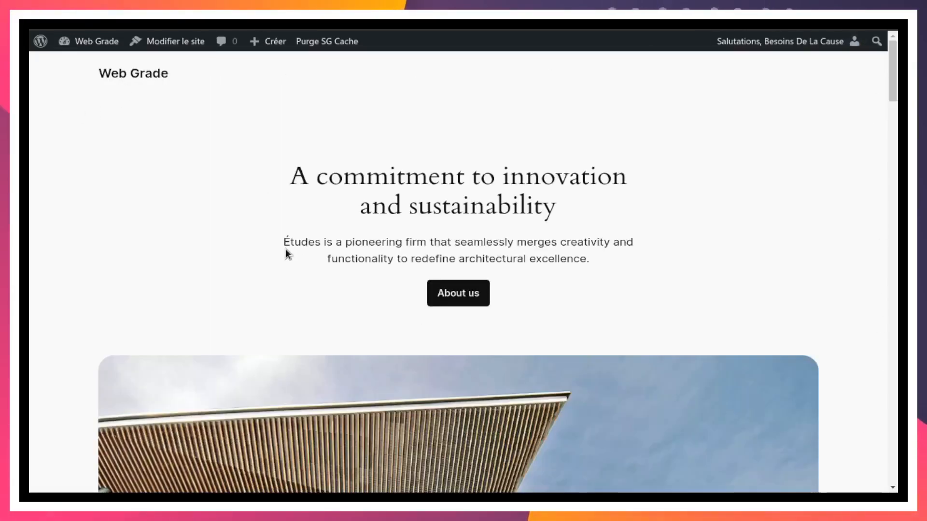
pyautogui.scroll(-3, 271, 253)
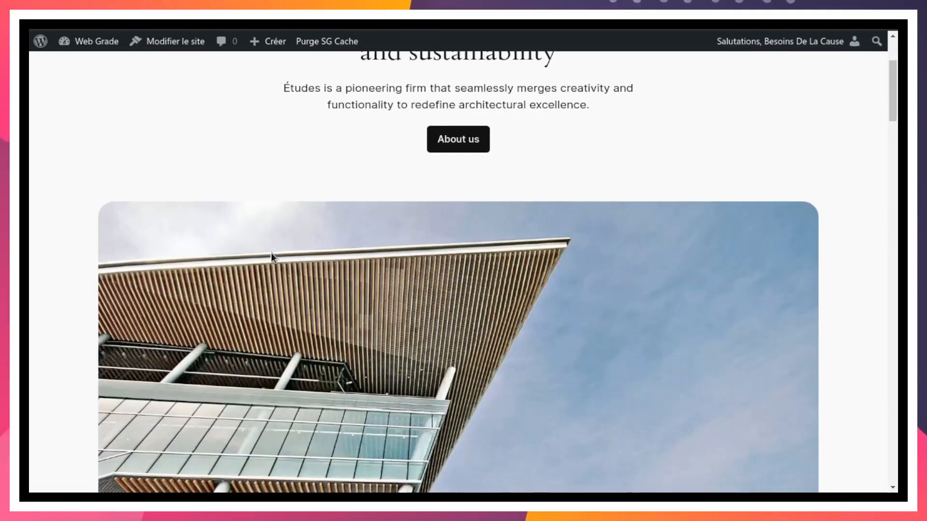
pyautogui.scroll(-2, 270, 253)
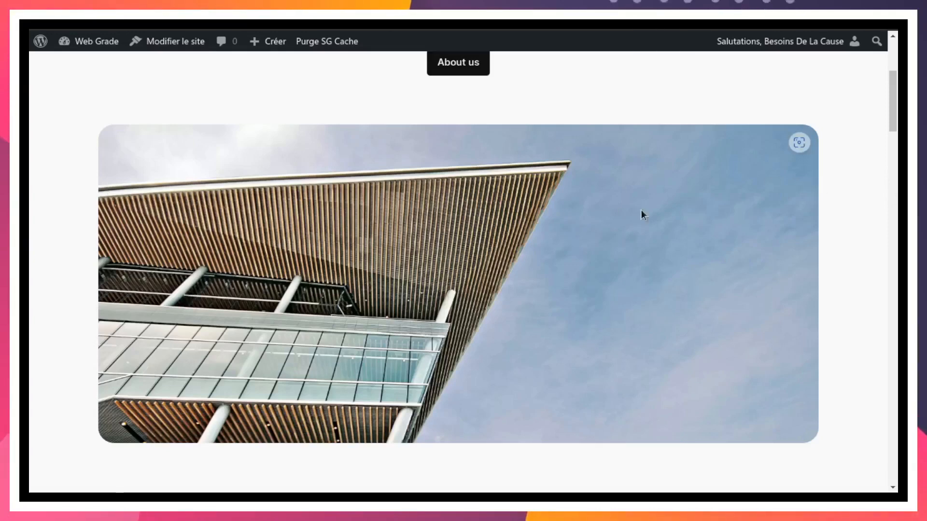
pyautogui.rightClick(332, 206)
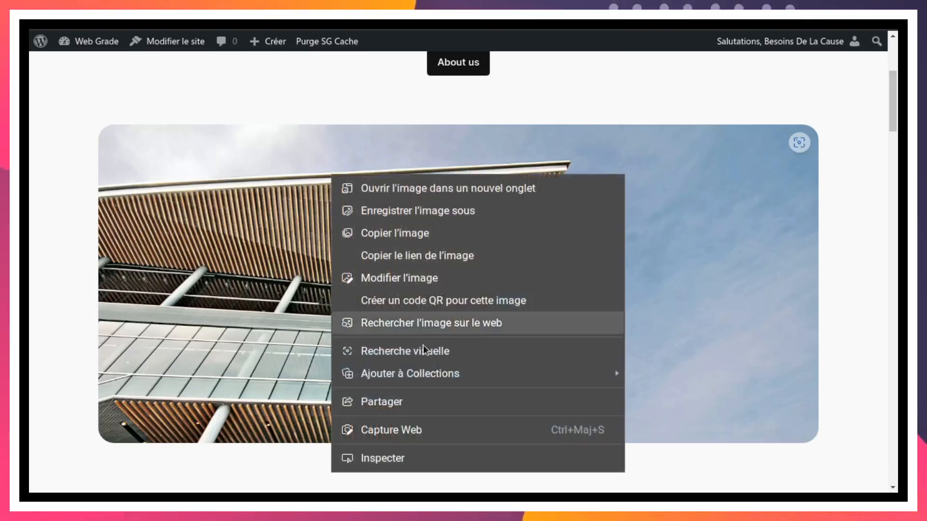
pyautogui.click(121, 243)
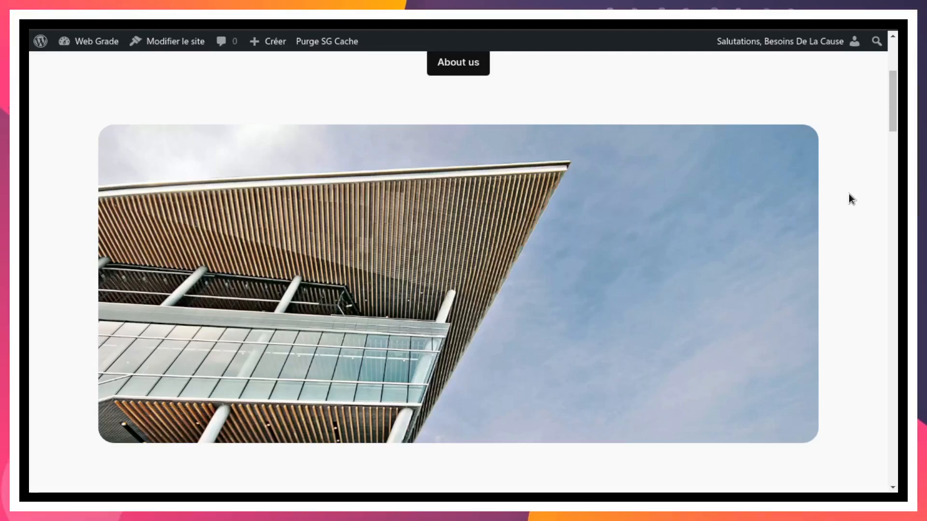
# - Return to the Speed Optimizer media settings and review the Maximum Image Width options, keeping 1920px selected
pyautogui.hotkey('ctrl', 'Tab')
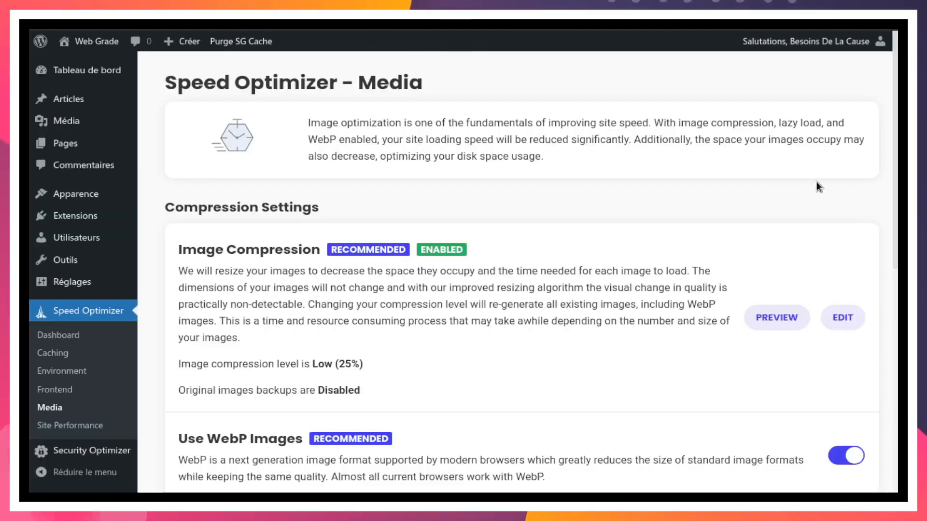
pyautogui.scroll(-8, 631, 254)
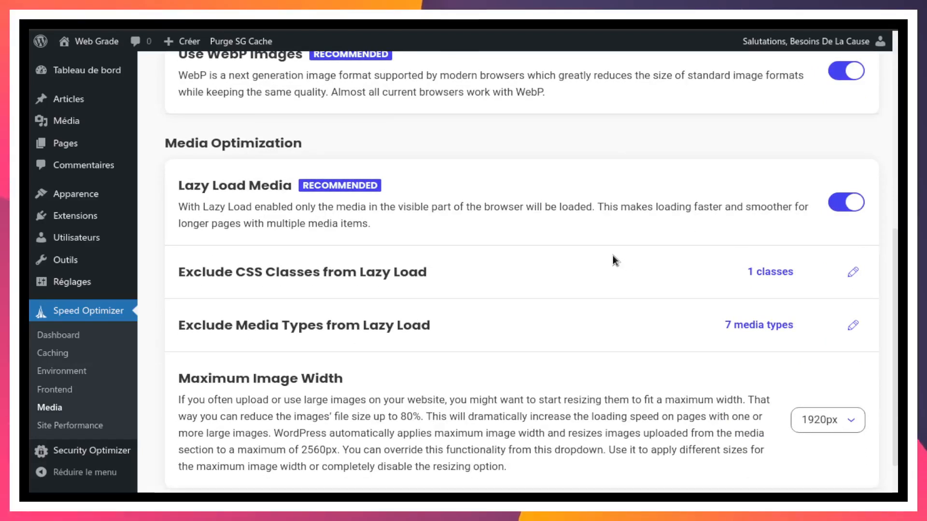
pyautogui.scroll(-2, 613, 256)
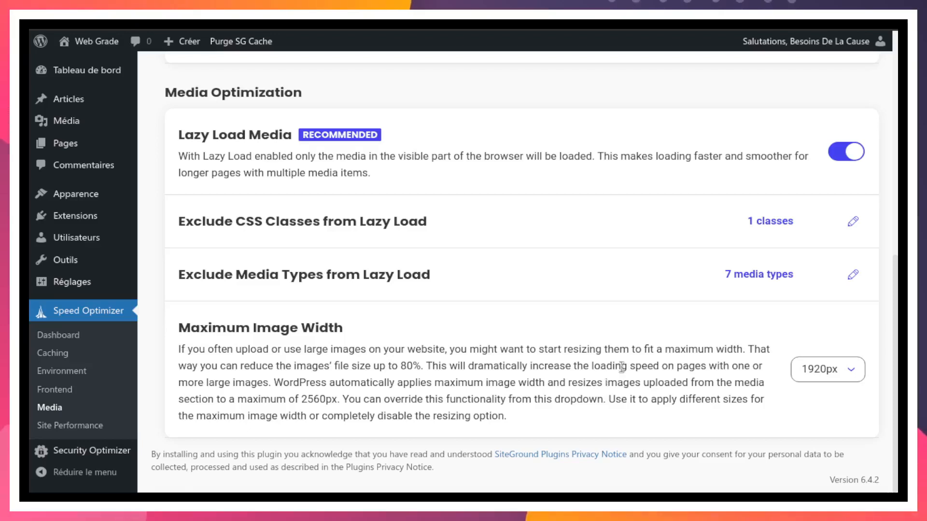
pyautogui.click(850, 371)
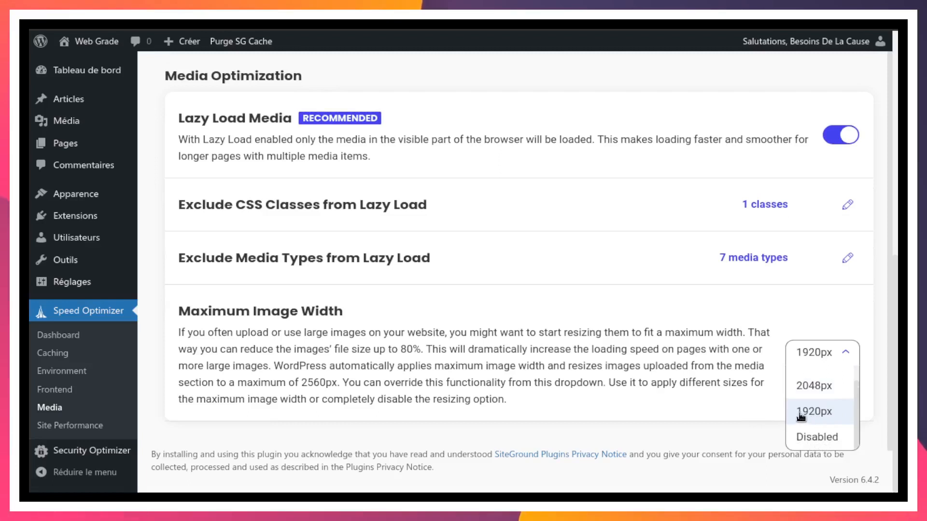
pyautogui.click(818, 416)
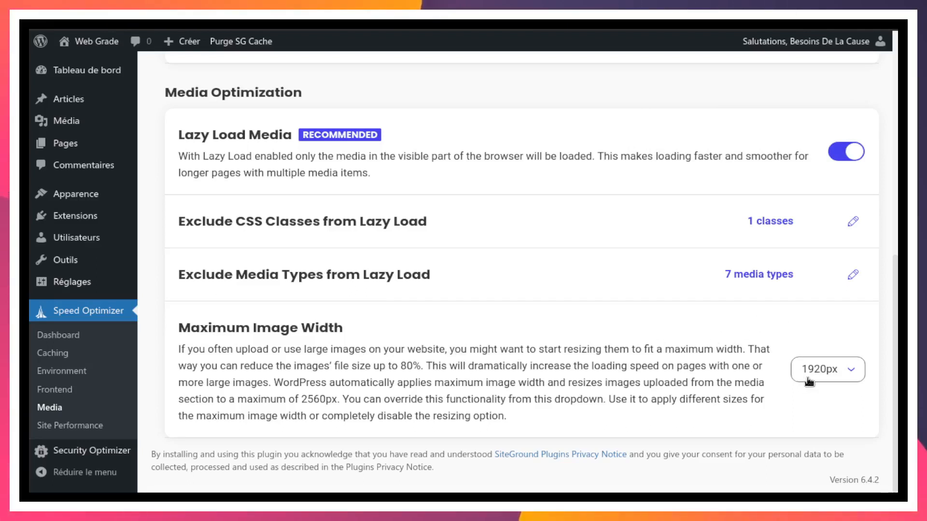
# - Switch the Maximum Image Width to 2560px and back to 1920px
pyautogui.click(854, 378)
pyautogui.scroll(-1, 690, 389)
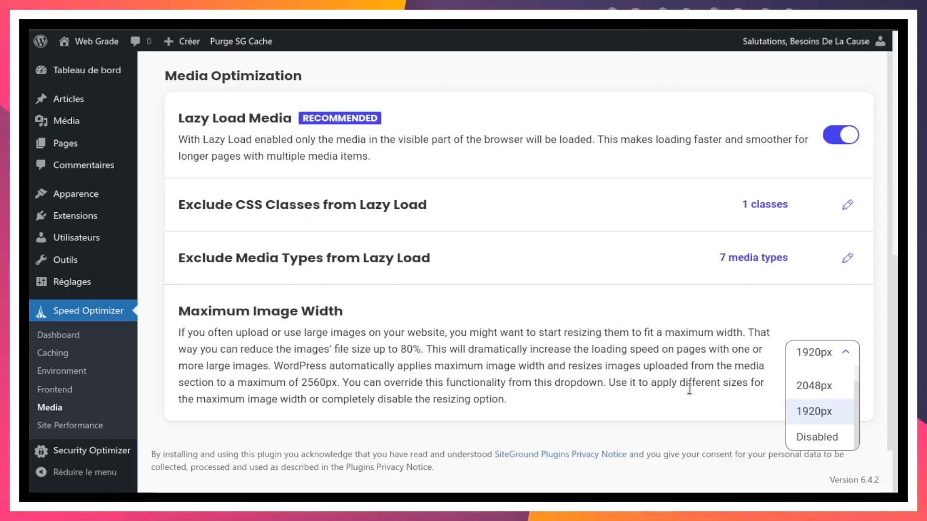
pyautogui.scroll(1, 809, 387)
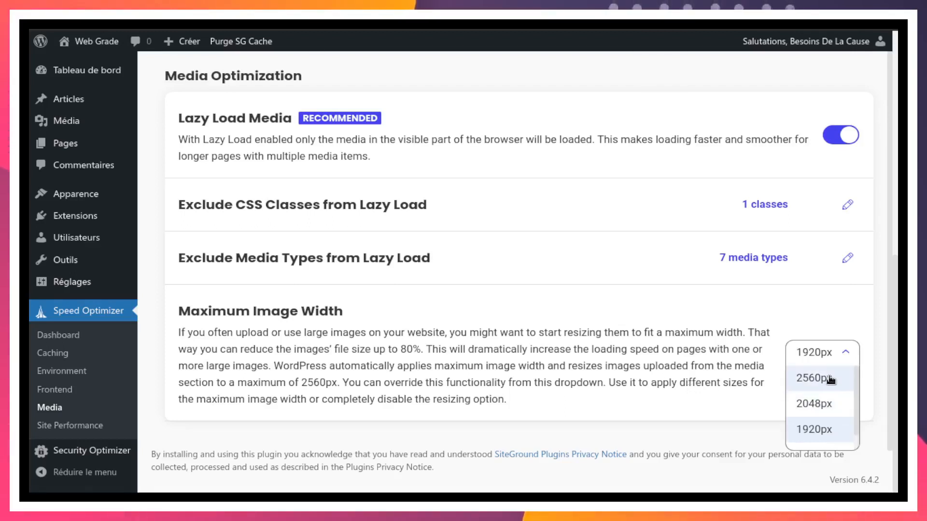
pyautogui.click(829, 381)
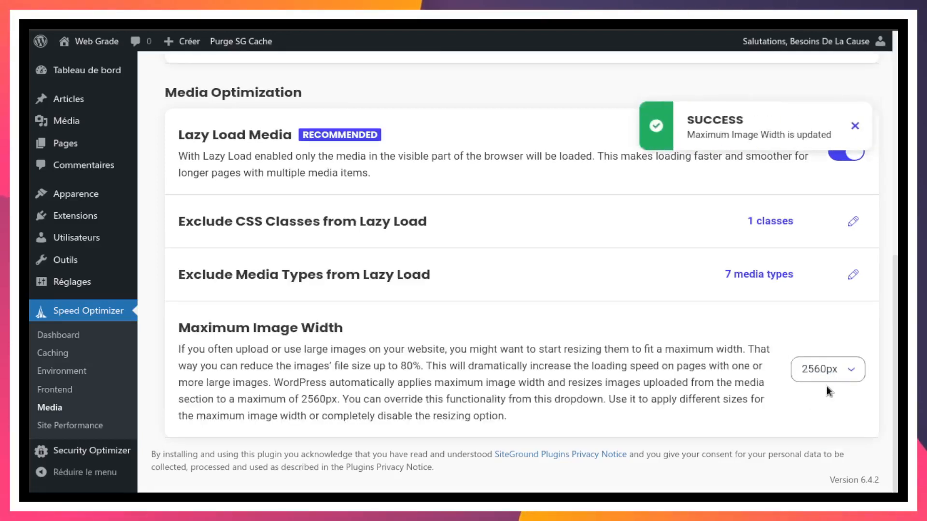
pyautogui.click(852, 370)
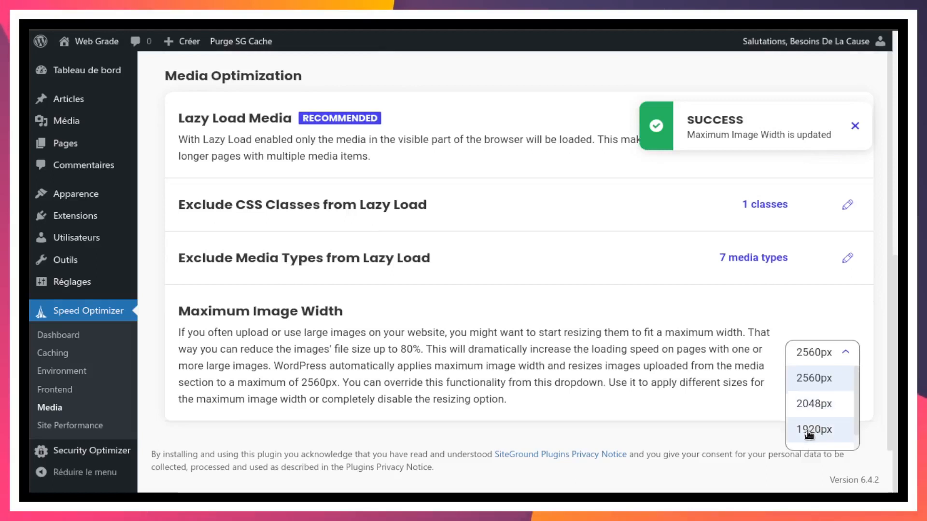
pyautogui.click(809, 431)
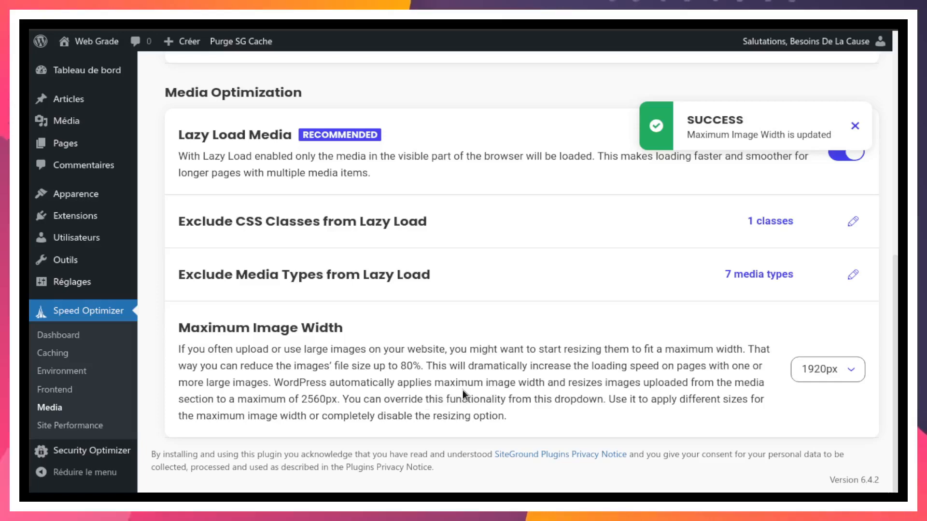
# - Look back over the compression and WebP settings, and open the Speed Optimizer dashboard
pyautogui.scroll(3, 511, 389)
pyautogui.scroll(5, 511, 389)
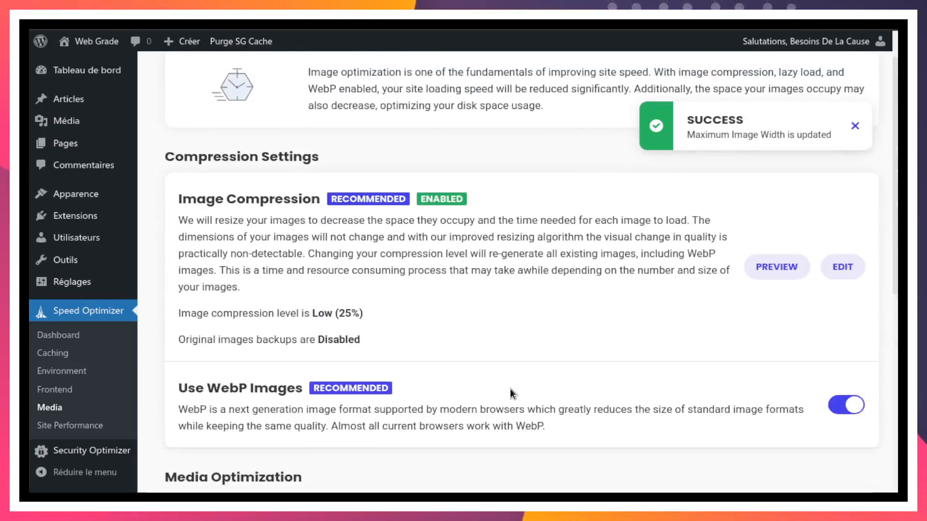
pyautogui.scroll(-2, 485, 334)
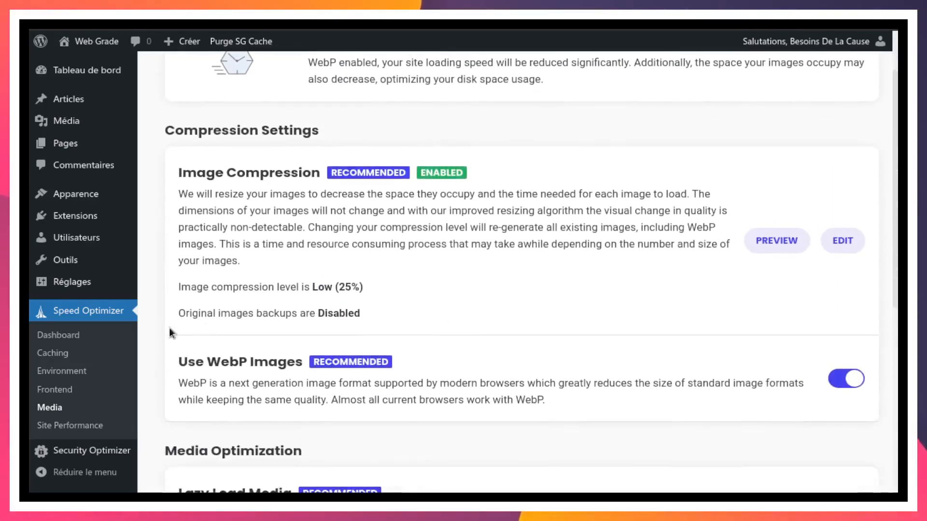
pyautogui.click(78, 337)
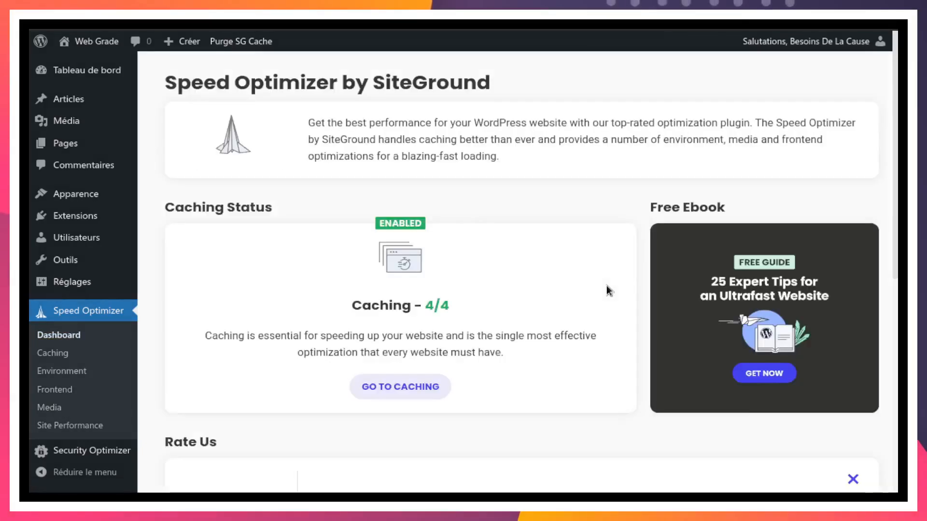
# - Examine the Caching Status score and the Environment, Frontend and Media scores under Other Optimizations on the dashboard
pyautogui.scroll(-2, 524, 287)
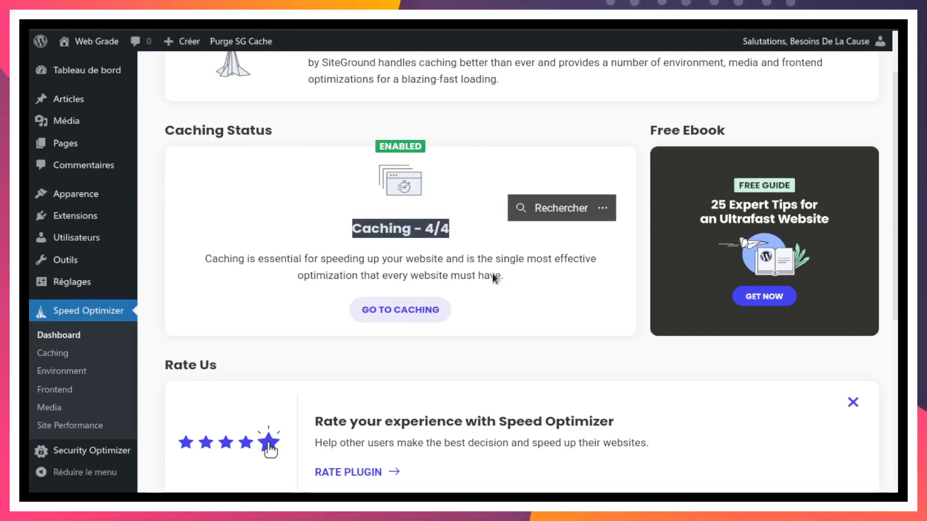
pyautogui.scroll(-7, 491, 336)
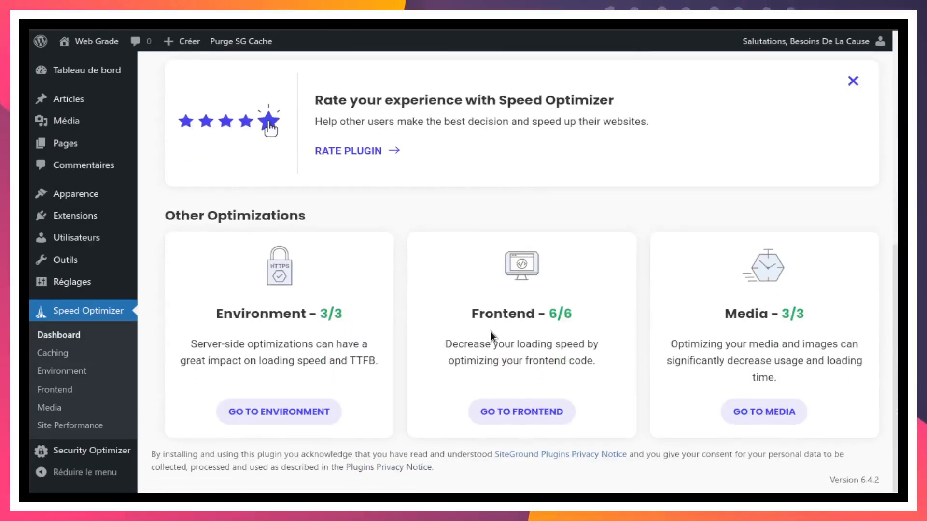
pyautogui.scroll(7, 675, 312)
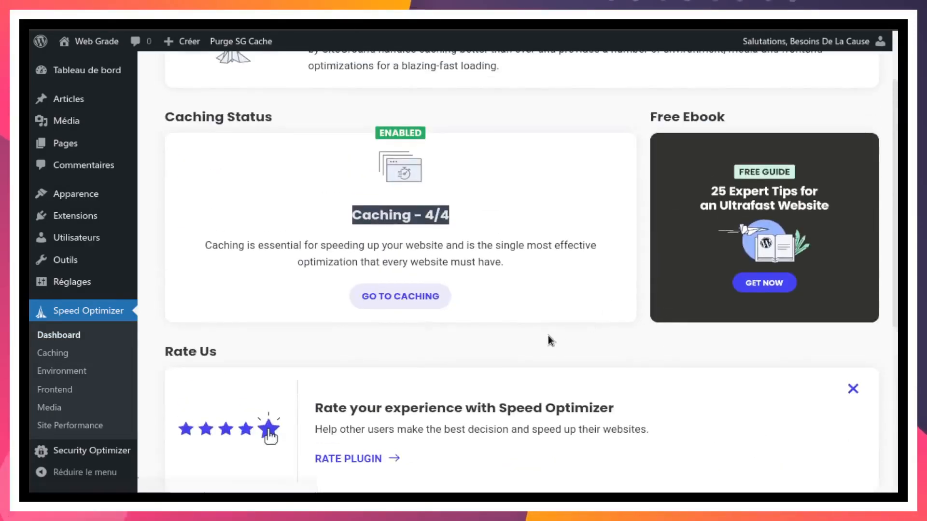
pyautogui.scroll(-5, 547, 337)
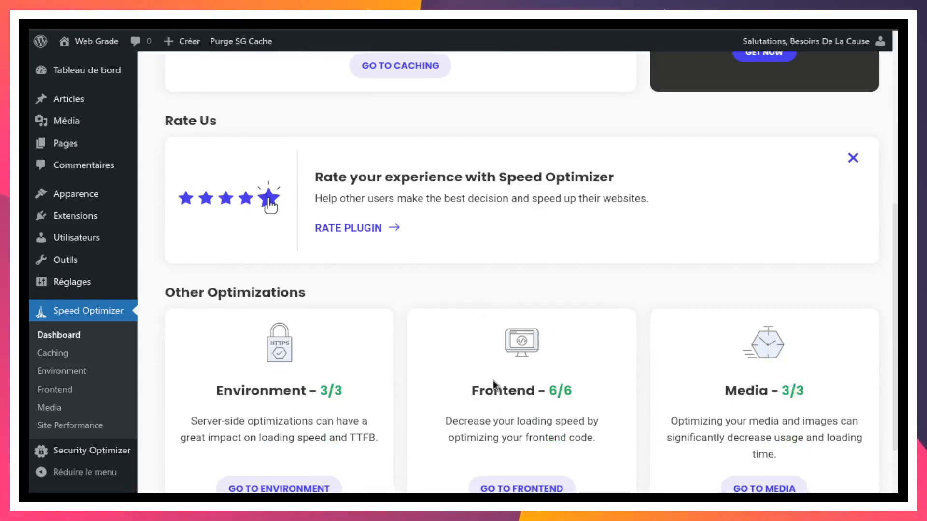
pyautogui.scroll(7, 493, 380)
pyautogui.scroll(-8, 474, 346)
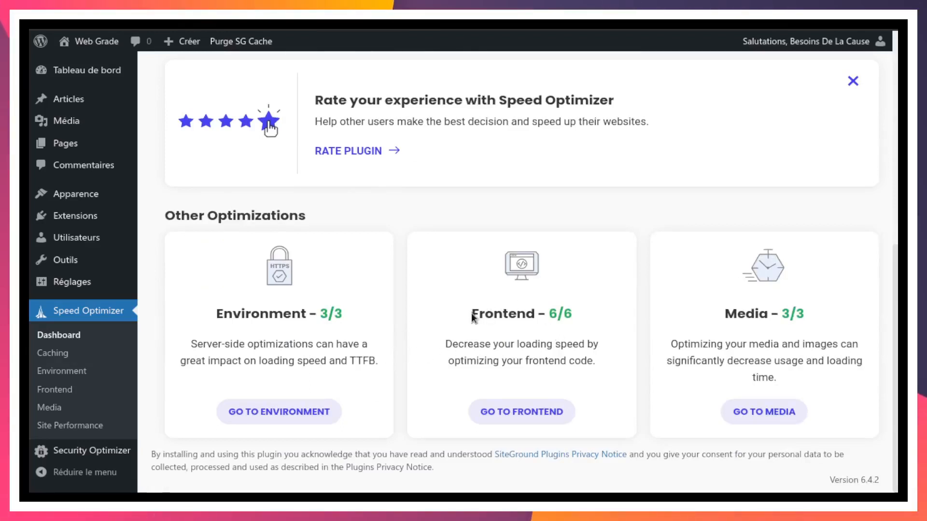
pyautogui.moveTo(514, 314); pyautogui.dragTo(540, 334)
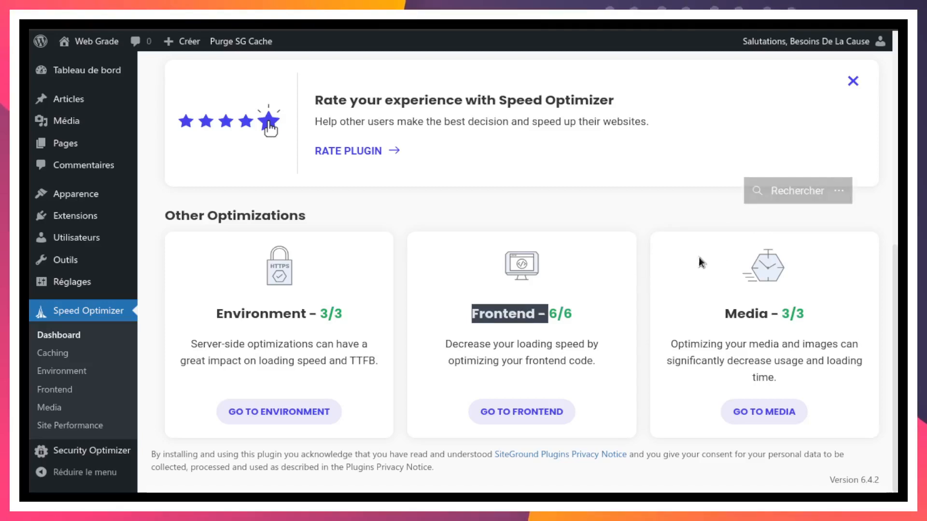
pyautogui.scroll(6, 568, 266)
pyautogui.scroll(2, 569, 265)
pyautogui.doubleClick(376, 309)
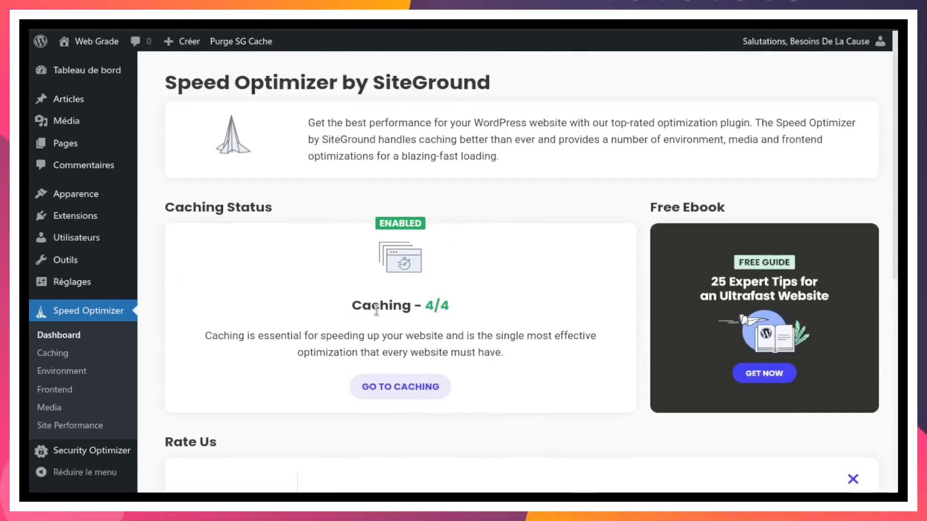
pyautogui.click(547, 398)
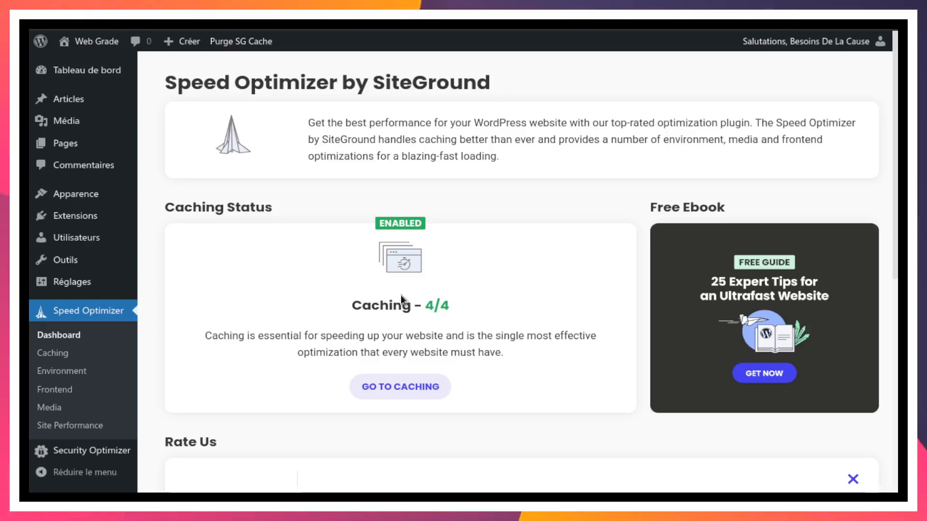
pyautogui.scroll(-8, 459, 305)
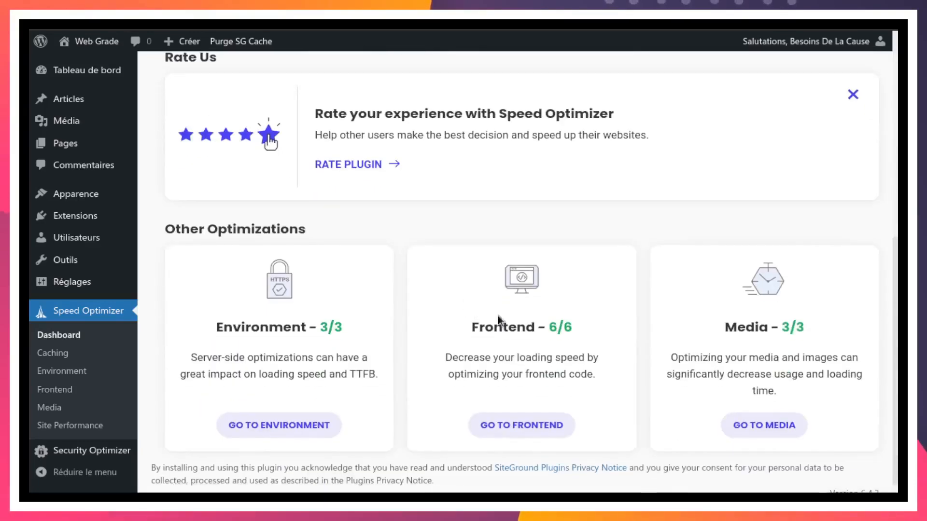
pyautogui.scroll(-1, 598, 323)
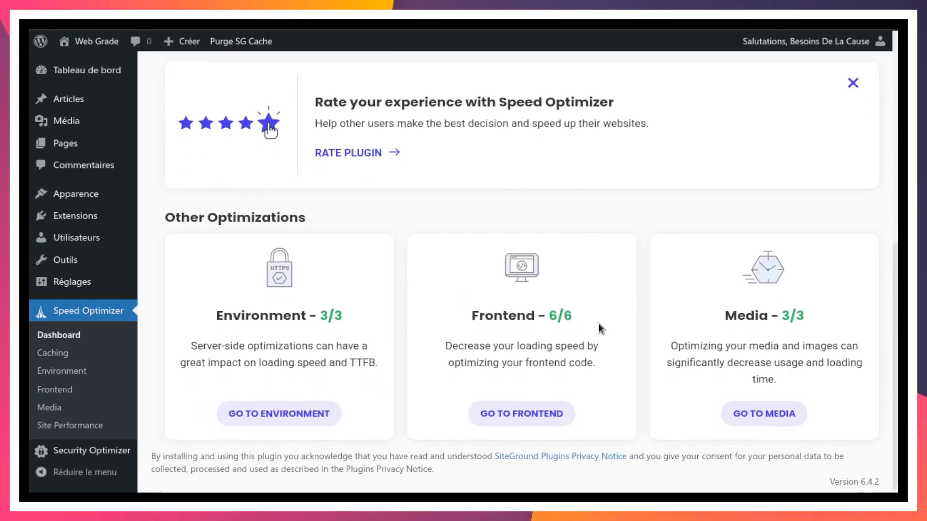